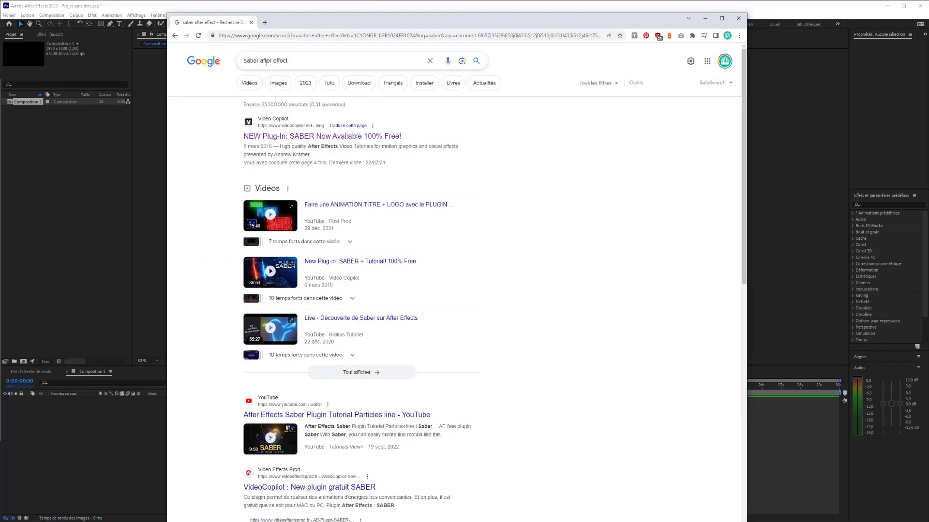
Look at the Video Copilot page for the free Saber plug-in, then return to After Effects
click(290, 137)
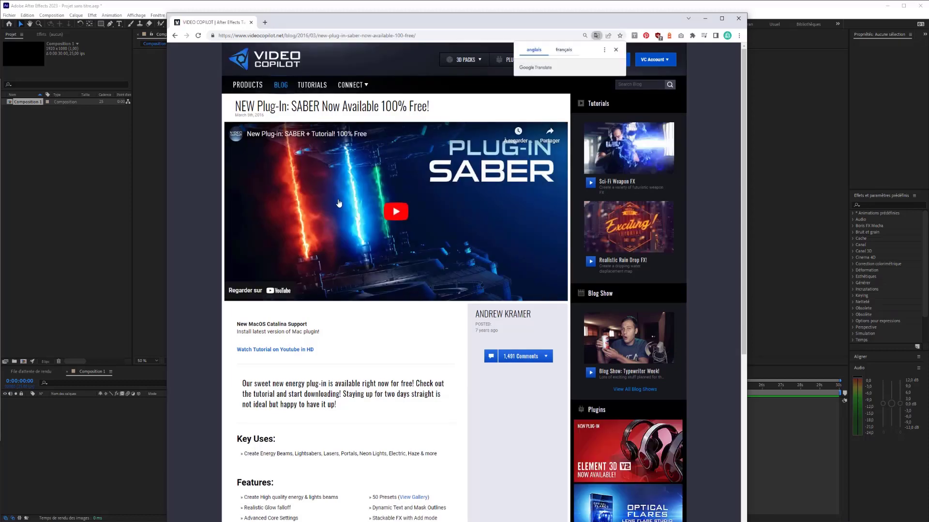
click(250, 23)
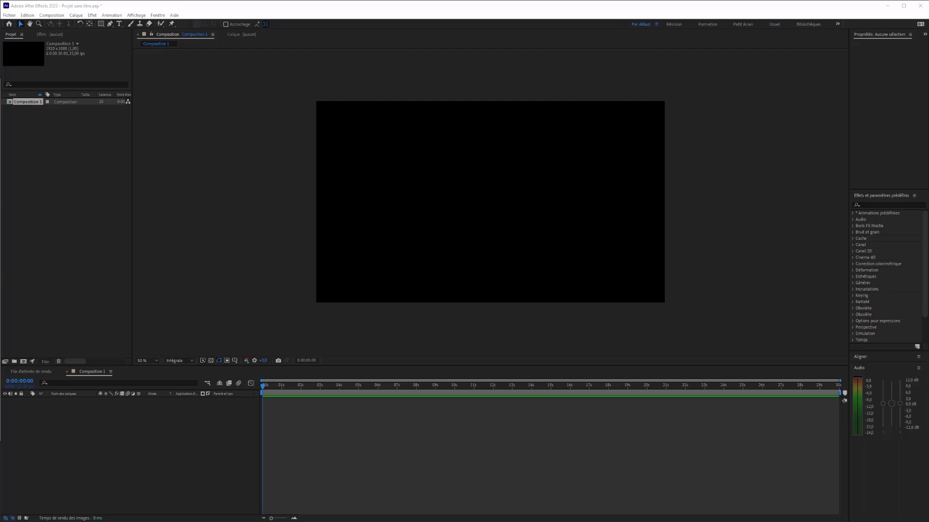
Import the AdobeStock image and video files into the project and create a composition-sized white solid layer
drag(27, 140, 31, 141)
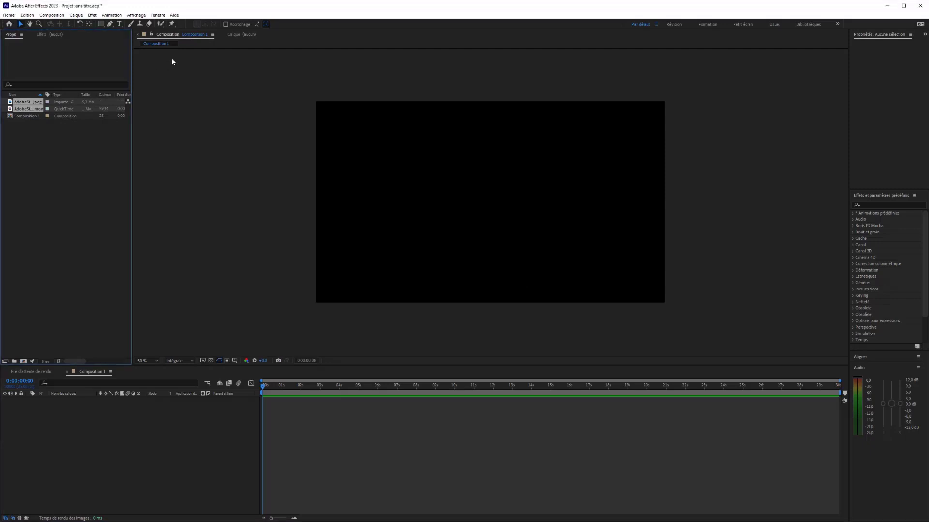
click(80, 17)
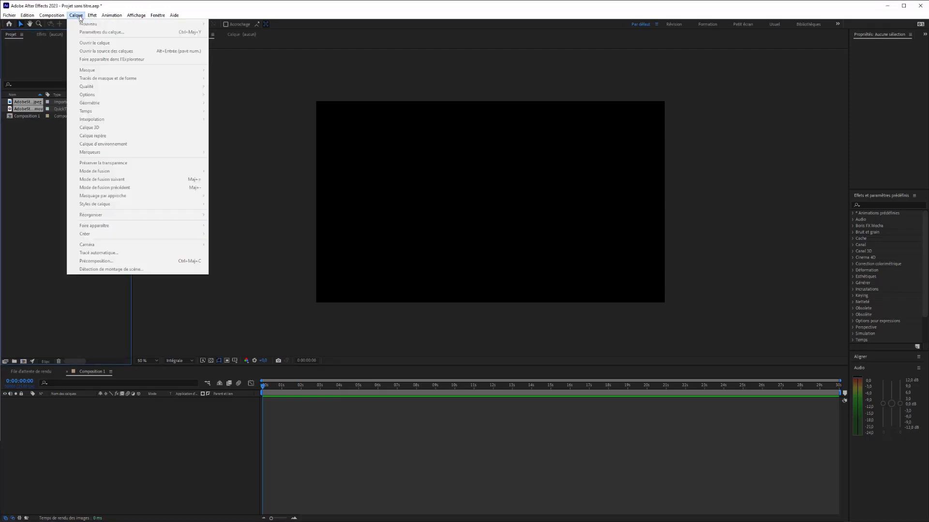
click(481, 203)
click(77, 15)
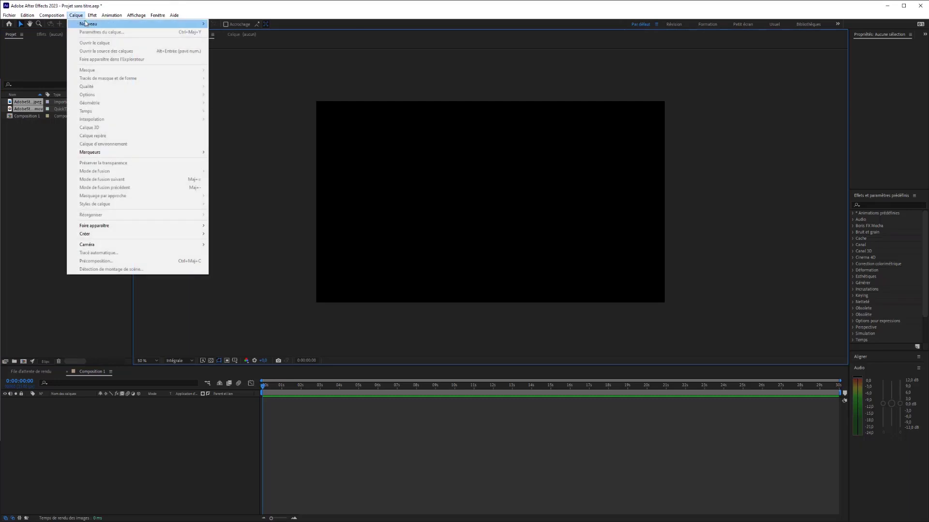
mouse_move(85, 23)
click(227, 32)
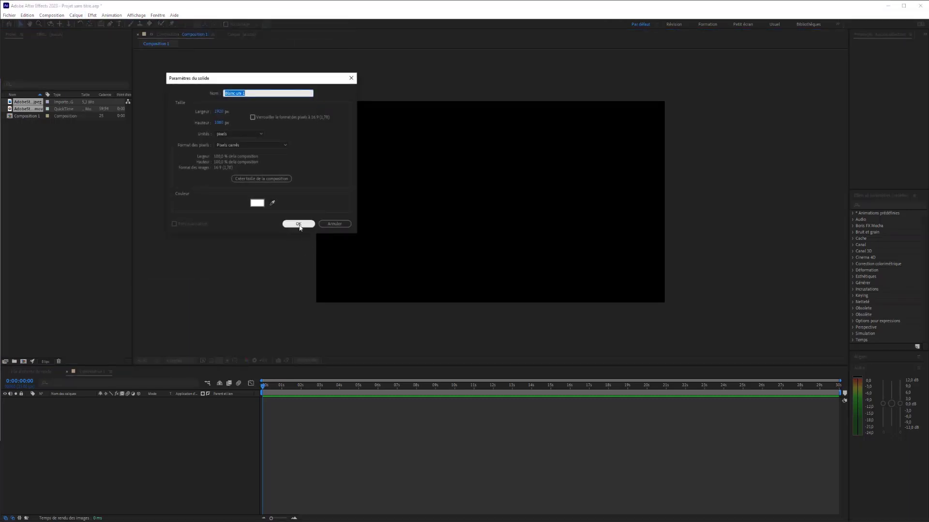
click(299, 224)
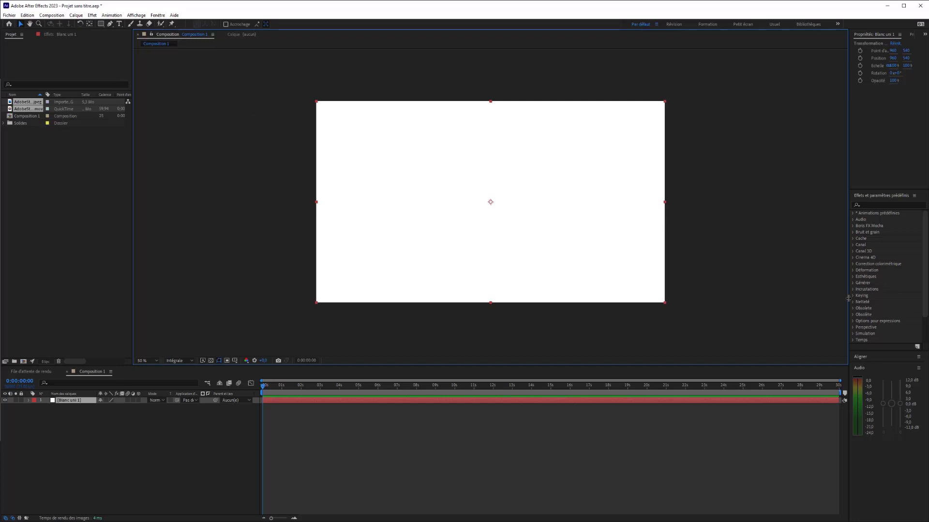
Apply the Video Copilot Saber effect to the white solid in the composition
scroll(860, 290, down, 2)
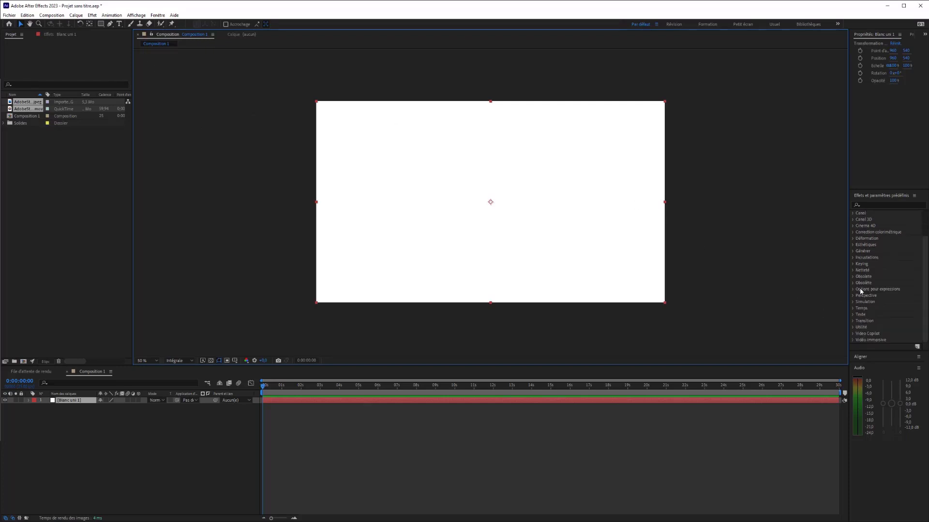
click(856, 333)
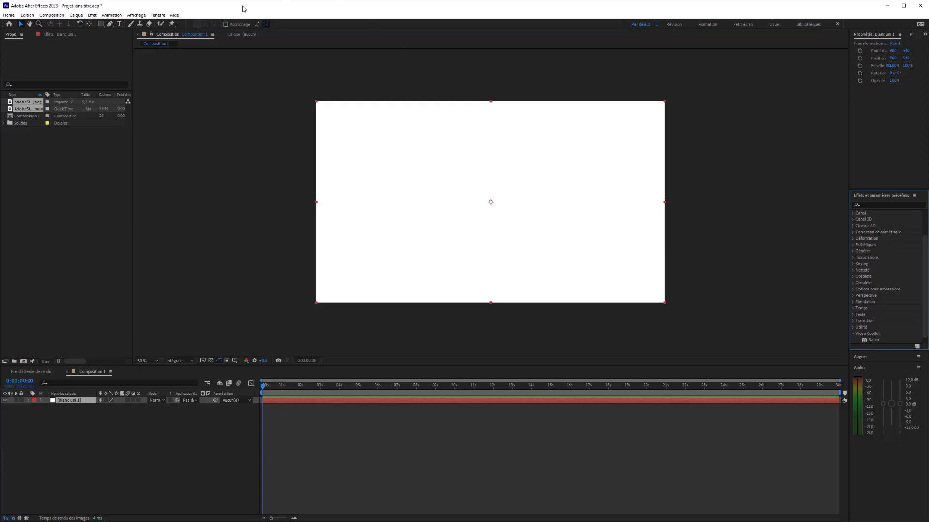
click(92, 15)
mouse_move(112, 15)
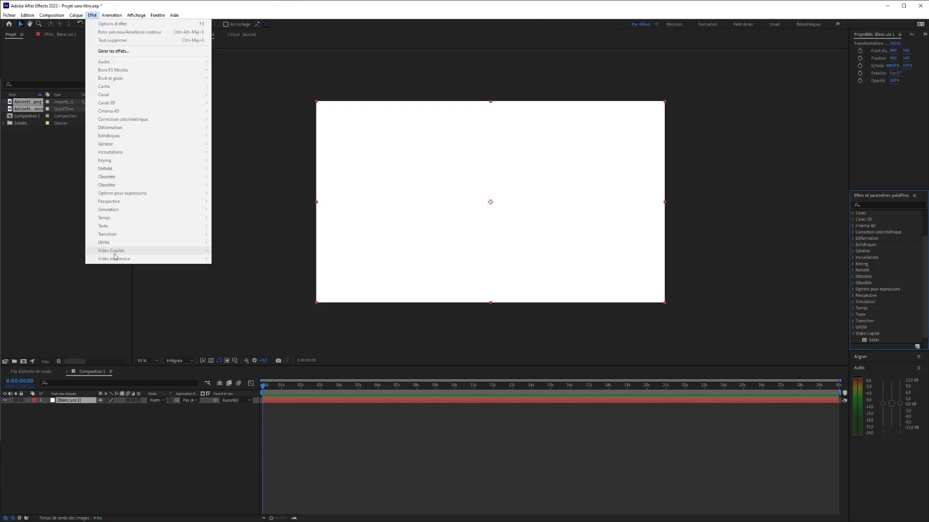
click(875, 335)
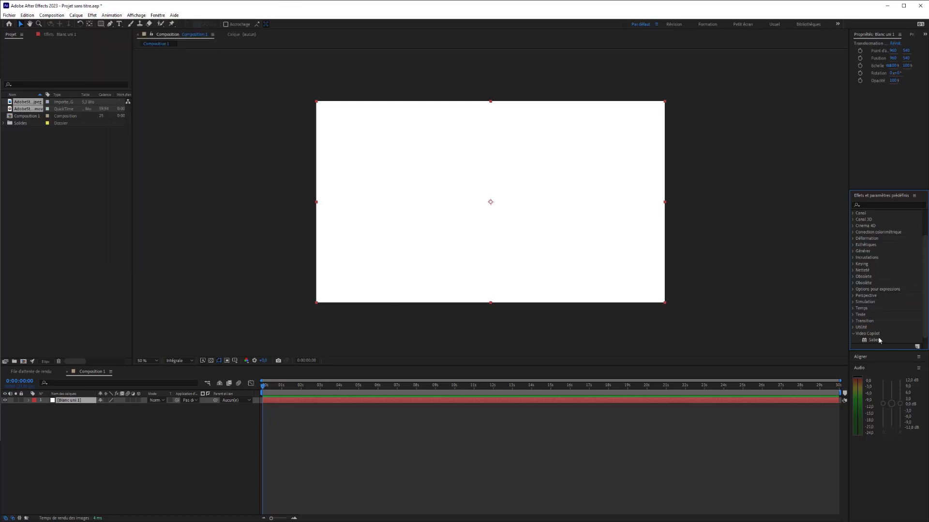
click(871, 340)
drag(878, 345, 489, 247)
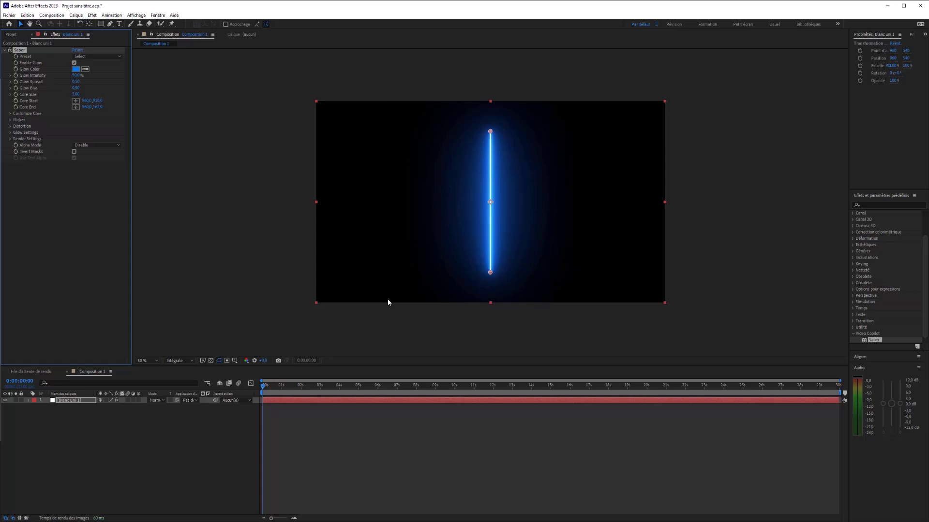
Preview the Saber presets Electric, GhostBuster, Hot and Protocol on the beam while the composition plays
click(97, 56)
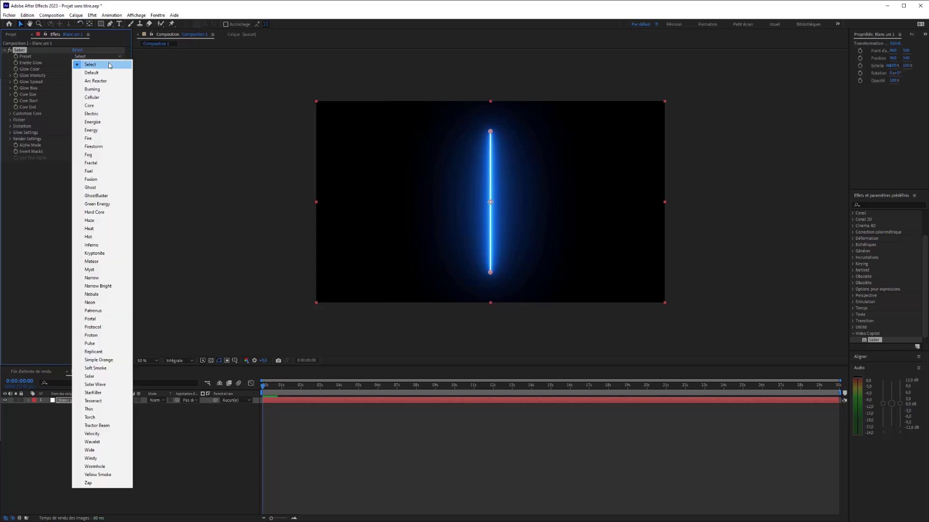
click(97, 100)
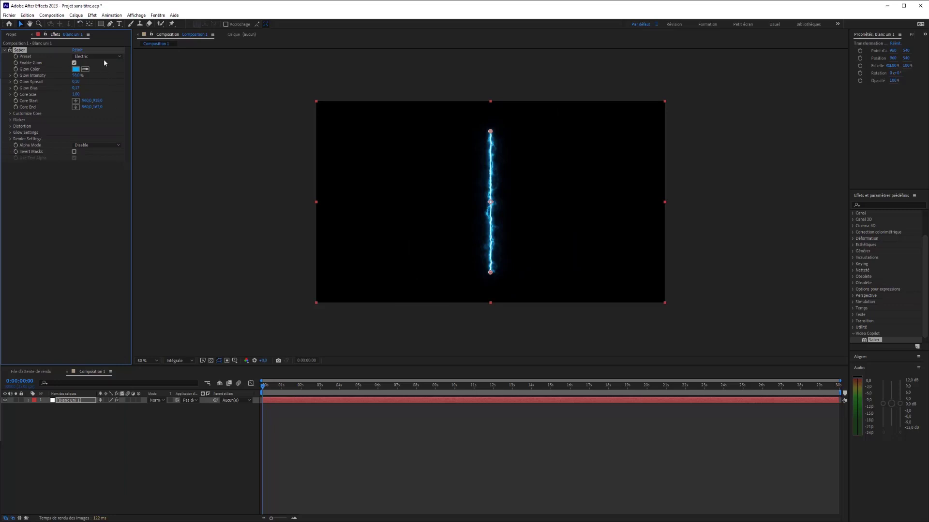
key(space)
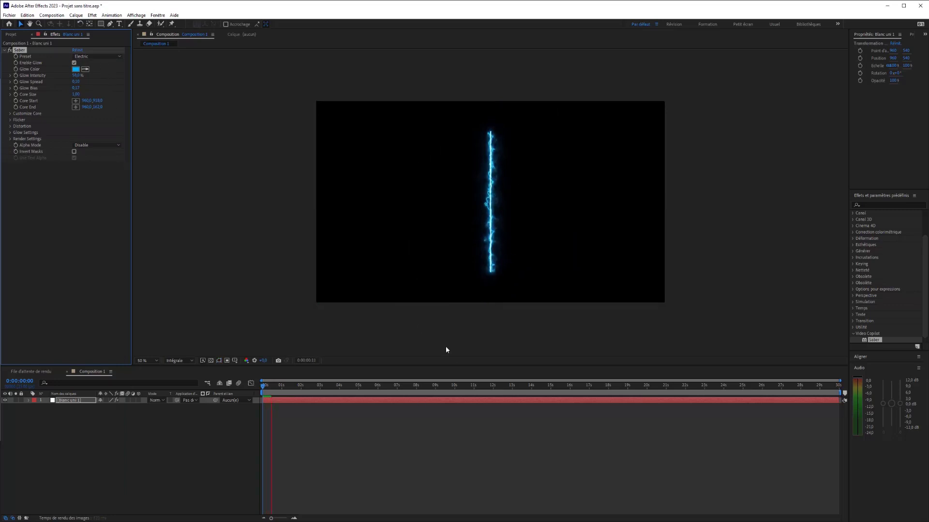
click(95, 55)
click(96, 195)
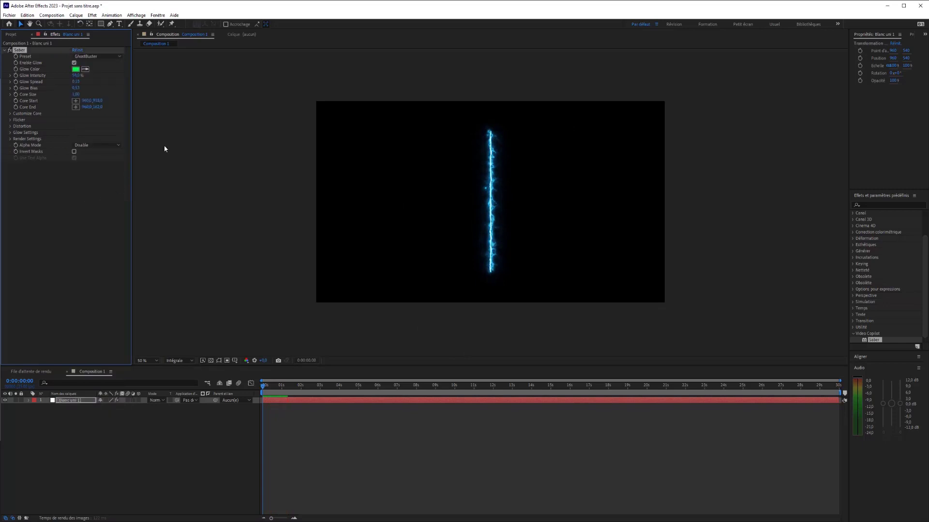
click(103, 55)
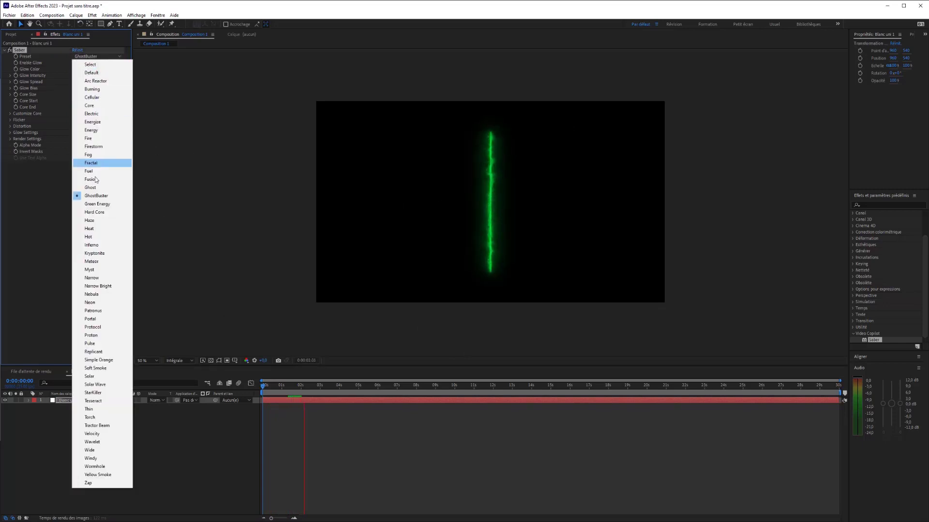
click(90, 238)
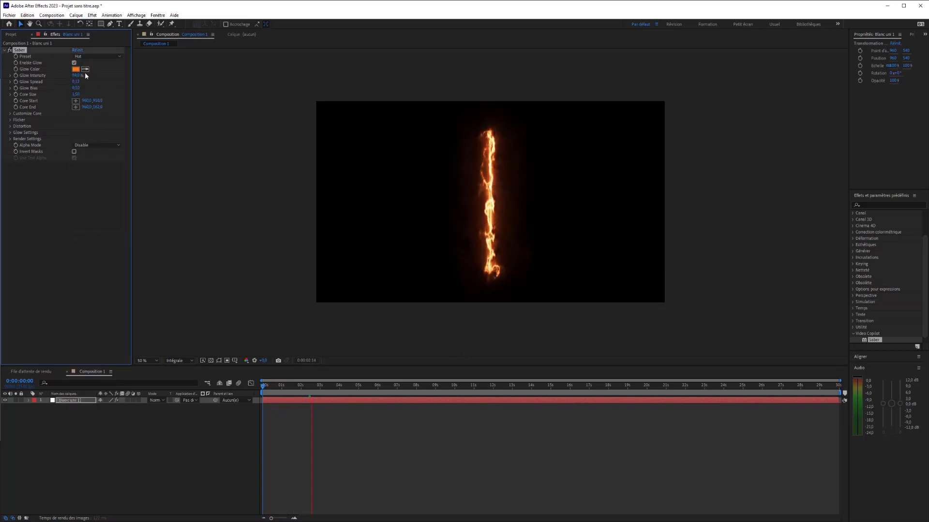
click(98, 60)
click(100, 277)
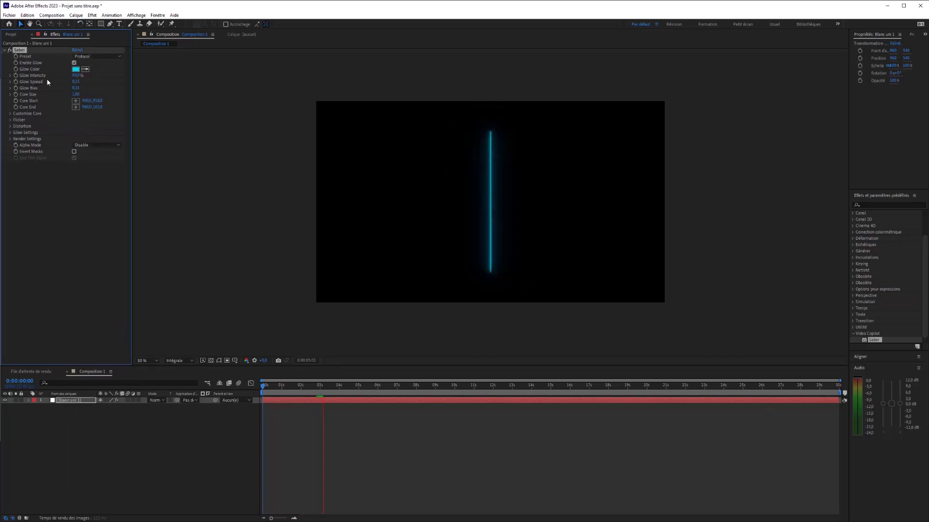
Set the Saber preset to Fuel and stop playback with the current time at 0:00:02:05
click(108, 57)
click(86, 172)
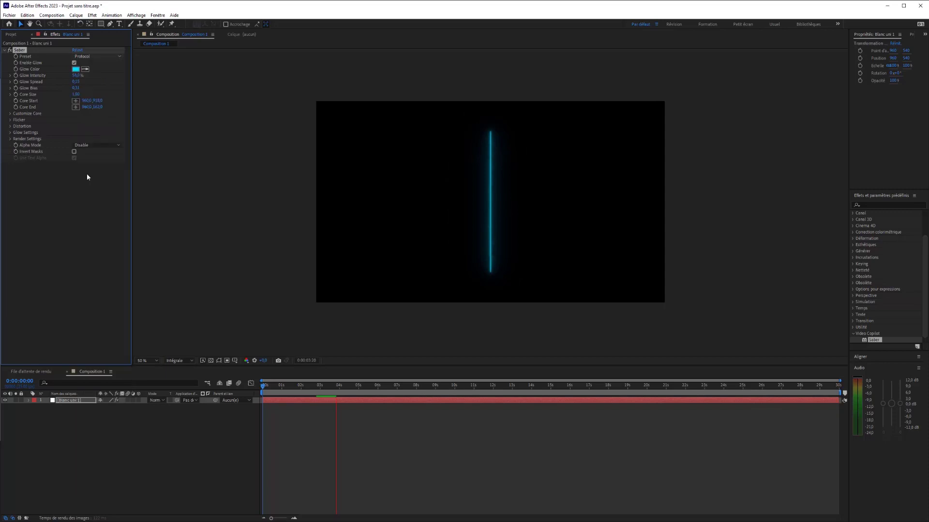
click(332, 296)
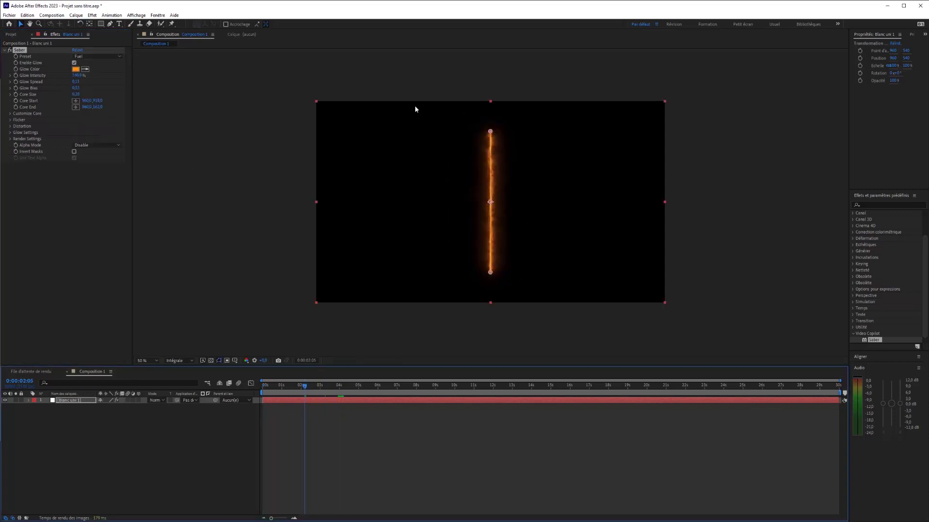
Slant the beam diagonally by moving its Core End to about 710, 235 and its Core Start to about 1360, 740
drag(489, 132, 446, 146)
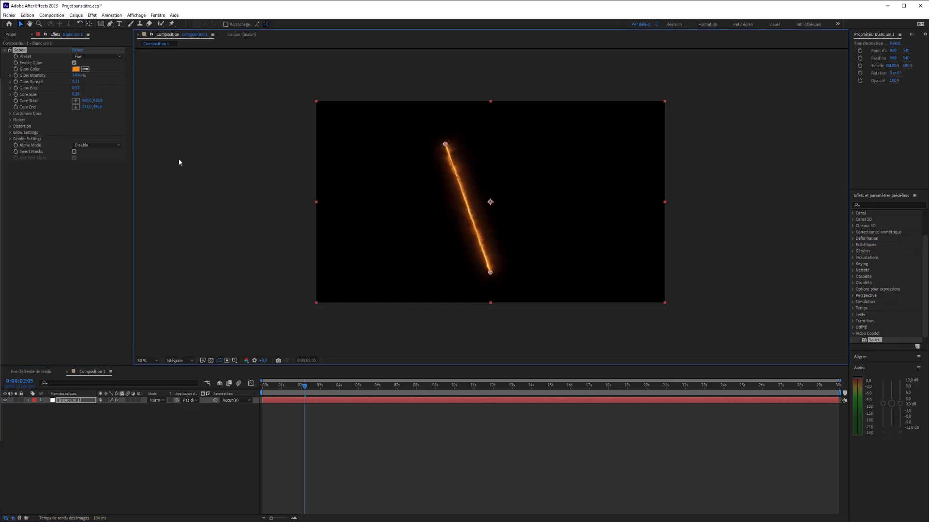
drag(491, 273, 565, 241)
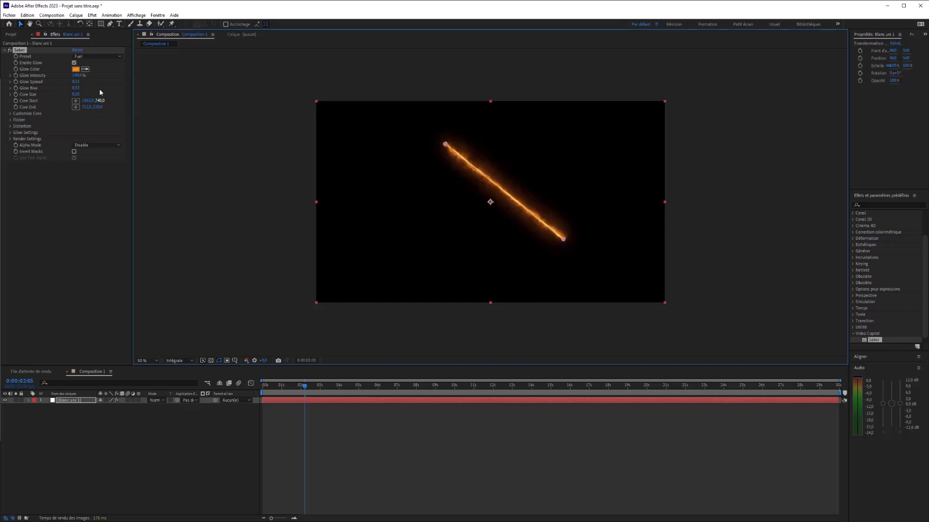
Preview a violet-blue glow color on the beam and discard the change
click(76, 69)
click(203, 189)
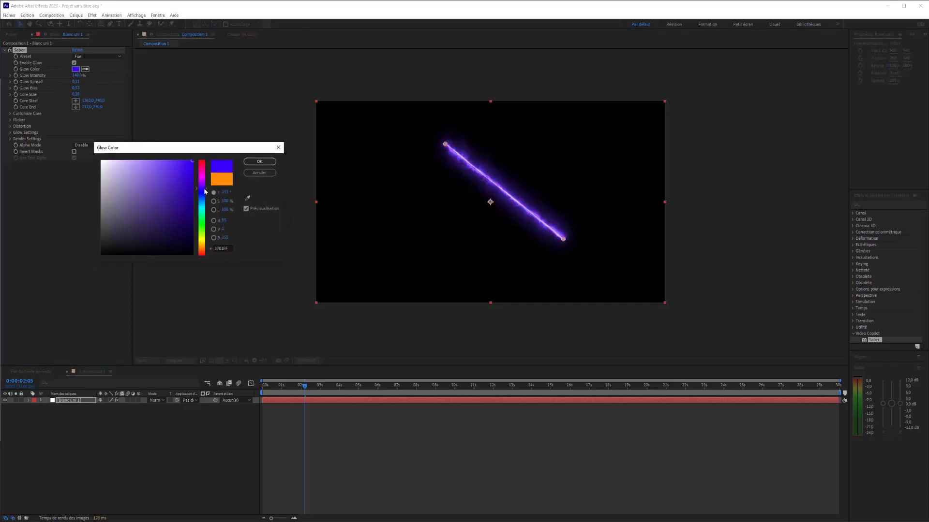
click(264, 172)
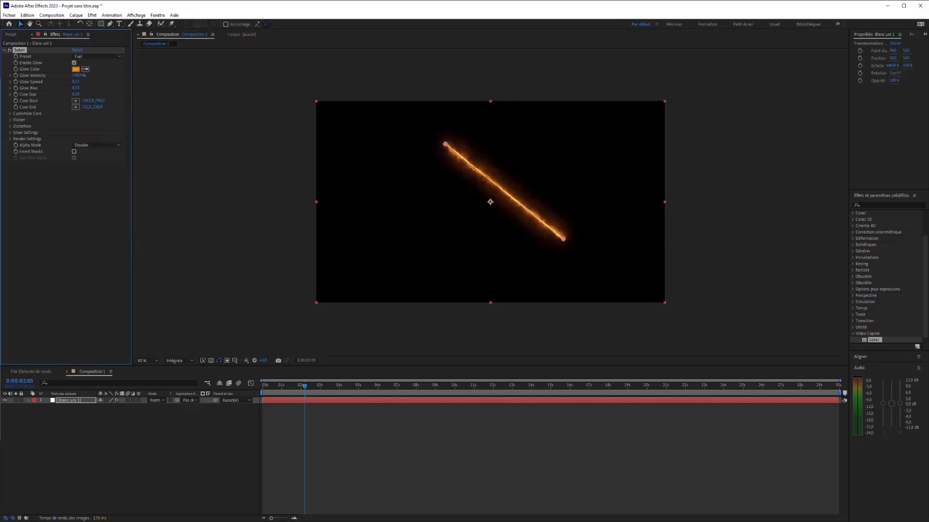
Strengthen the beam by raising its Glow Intensity and Glow Bias and setting Core Size to 0.40
mouse_move(77, 76)
mouse_down()
mouse_move(92, 74)
mouse_move(70, 77)
mouse_up()
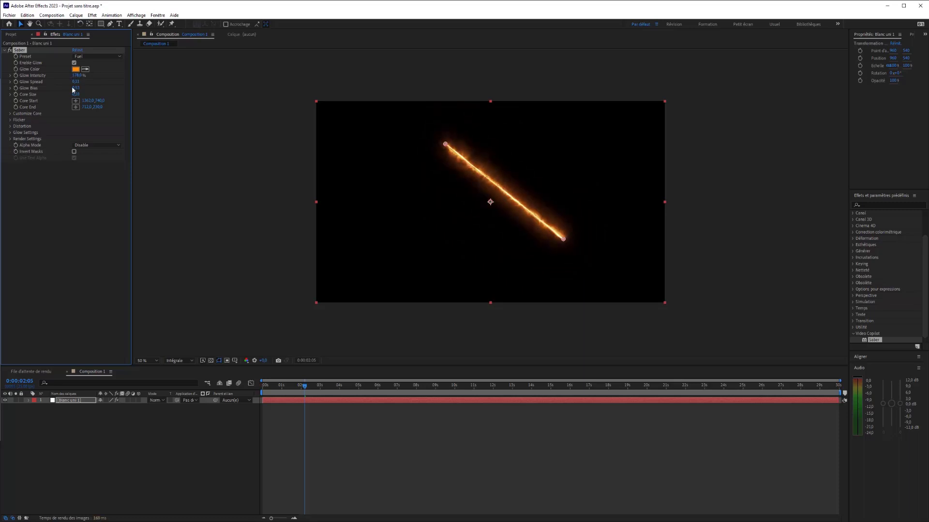
mouse_move(76, 87)
mouse_down()
mouse_move(120, 92)
mouse_move(79, 94)
mouse_up()
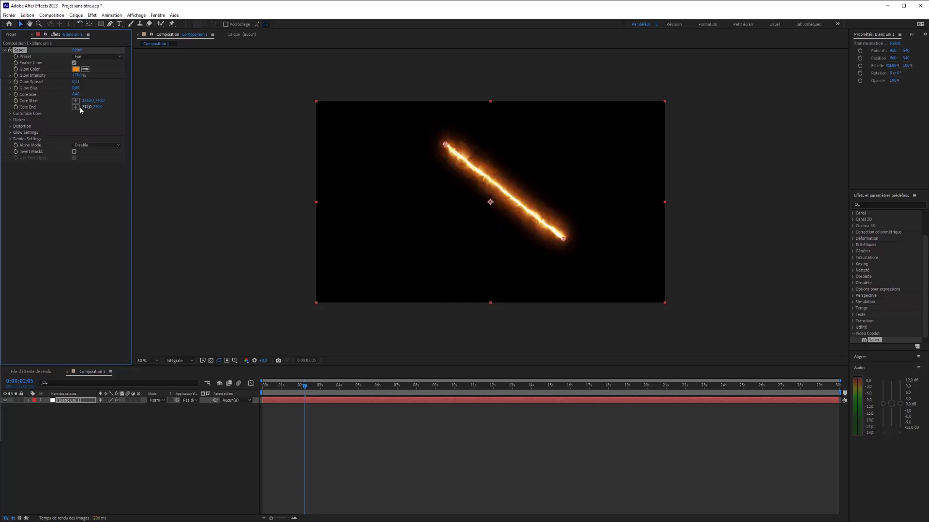
Check the Core Type options, try different Start Size values for the beam's core, and undo the size changes
click(11, 113)
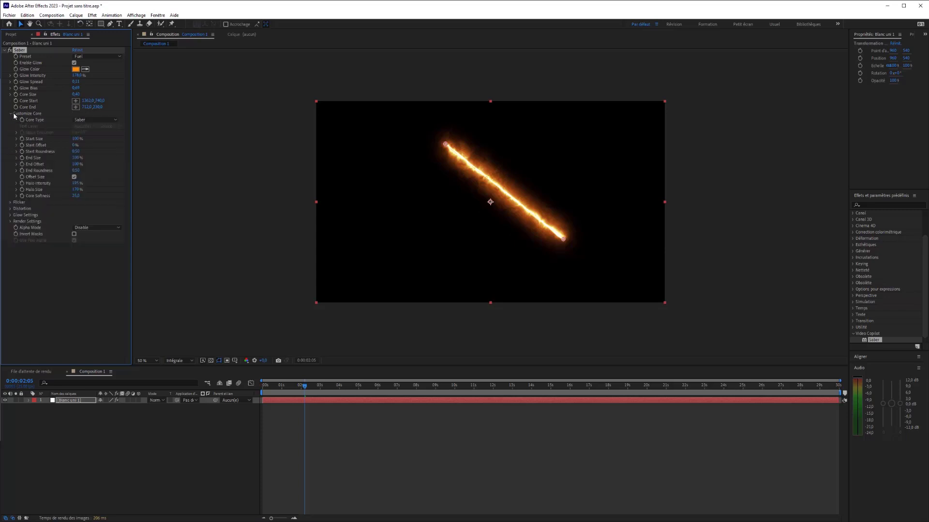
click(95, 120)
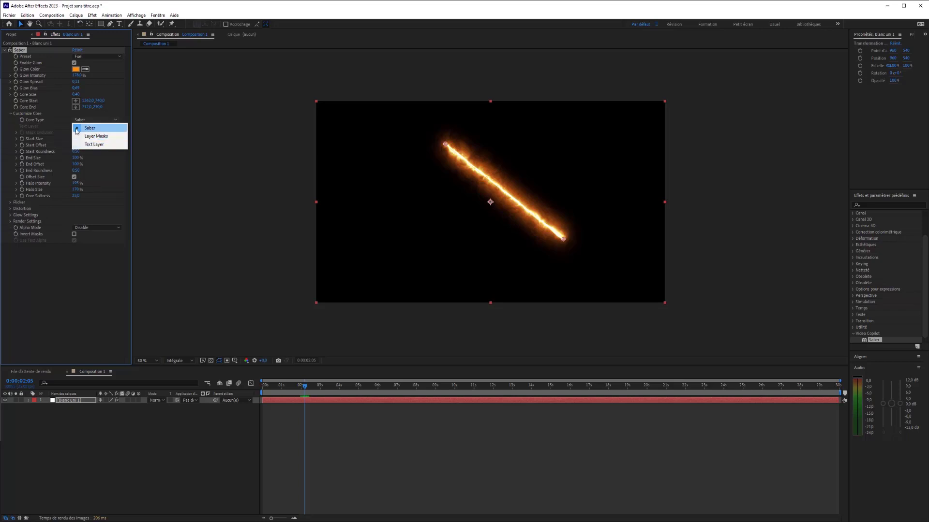
click(35, 122)
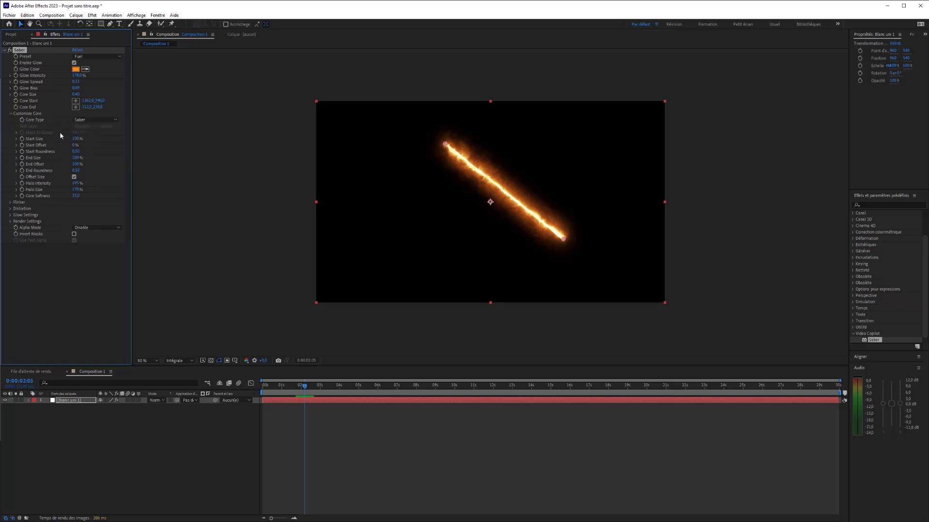
click(75, 139)
text(1)
key(Return)
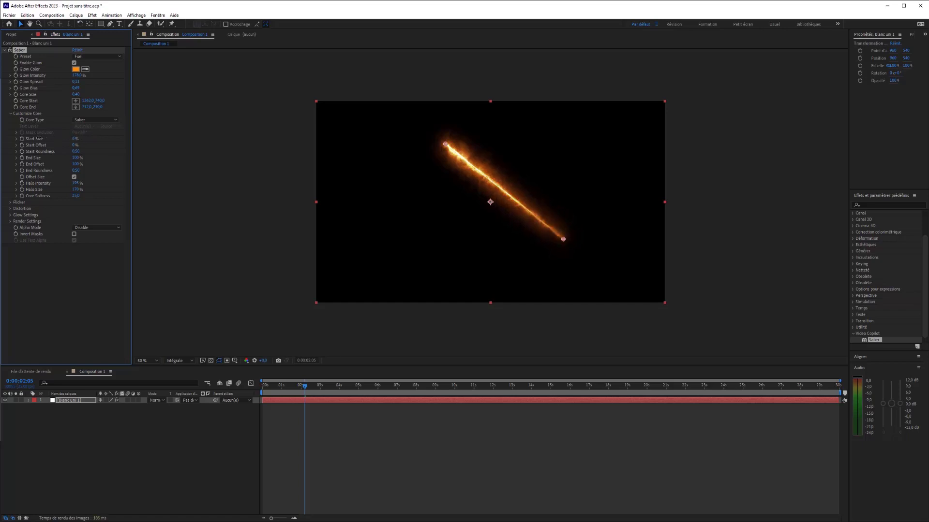
drag(17, 129, 122, 142)
key(ctrl+z)
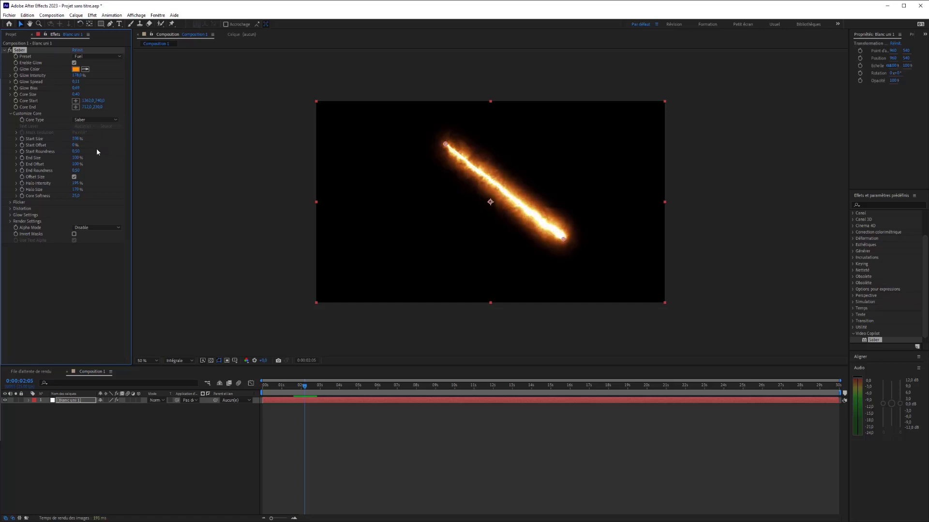
Try different Start Offset and Halo Intensity values for the beam's core and restore the originals
mouse_move(75, 146)
mouse_down()
mouse_move(104, 145)
mouse_move(73, 148)
mouse_up()
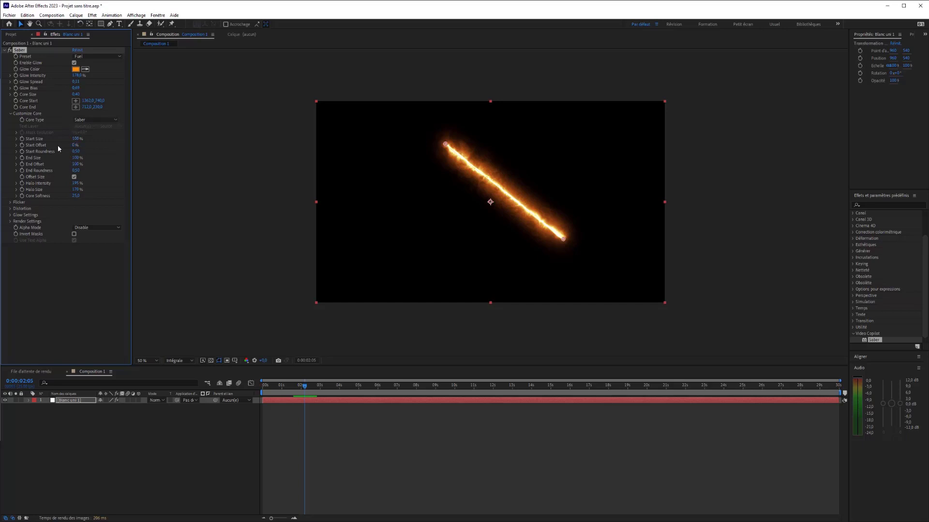
drag(76, 182, 114, 186)
key(ctrl+z)
Try different Flicker Intensity and Flicker Speed values on the beam and play back the animation to compare them
click(11, 202)
drag(79, 211, 121, 206)
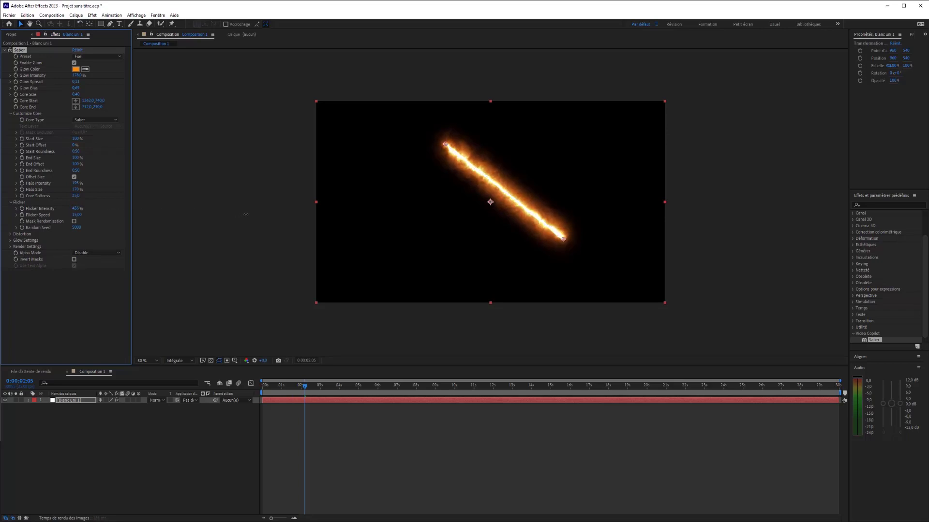
drag(152, 219, 208, 201)
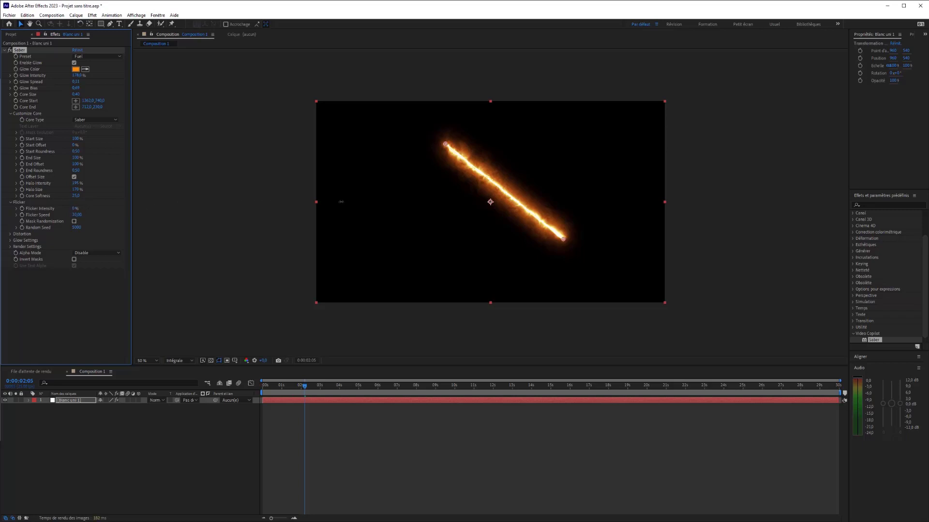
drag(341, 202, 175, 210)
key(space)
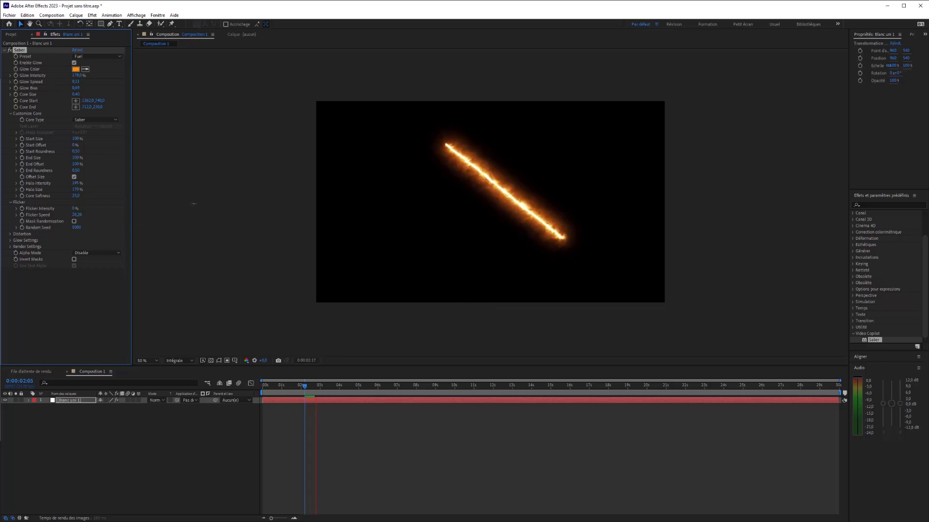
key(space)
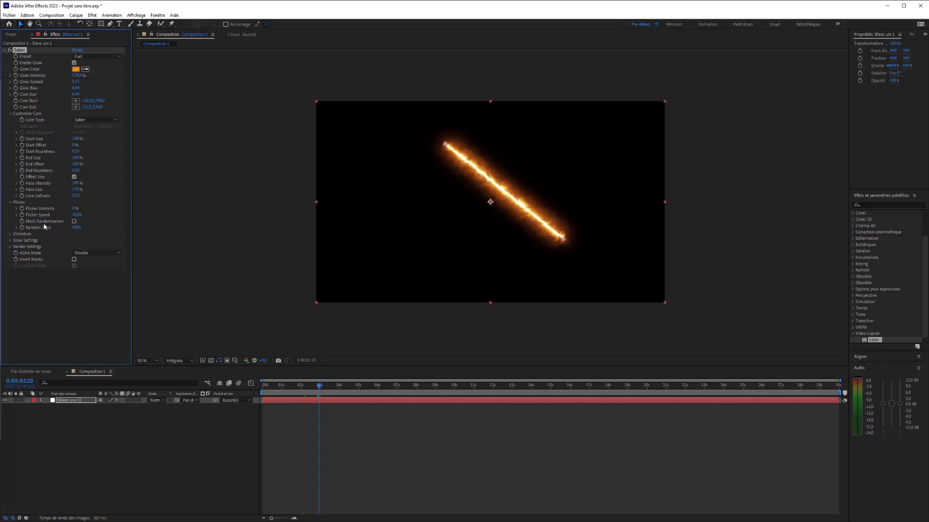
key(space)
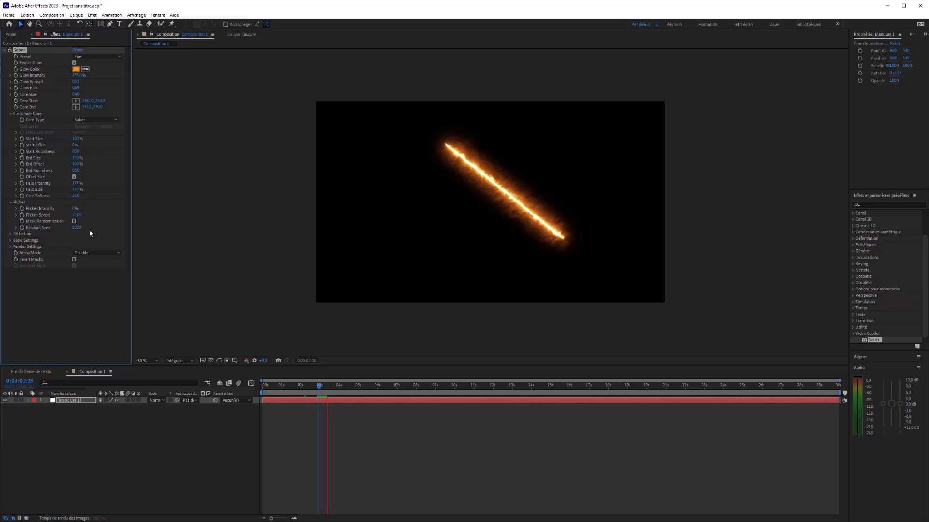
Undo the flicker changes and the earlier Core Size increase
key(ctrl+z)
key(ctrl+z)
key(ctrl+z)
key(ctrl+z)
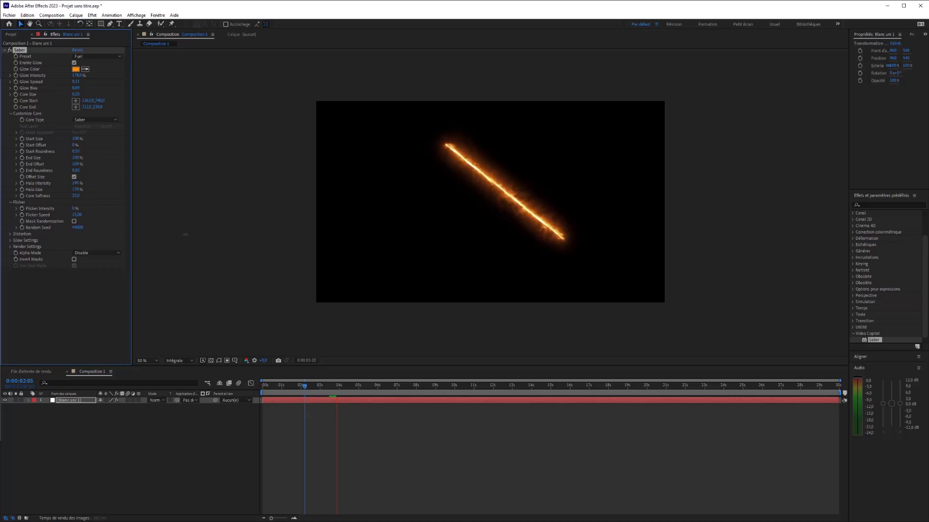
Try another Random Seed for the flicker during playback, undo the change and stop the preview
drag(185, 234, 47, 227)
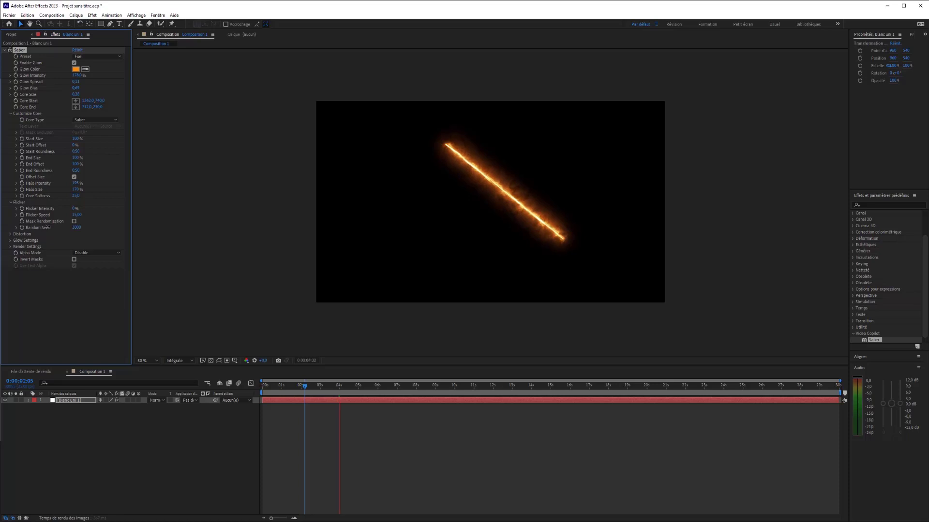
key(ctrl+z)
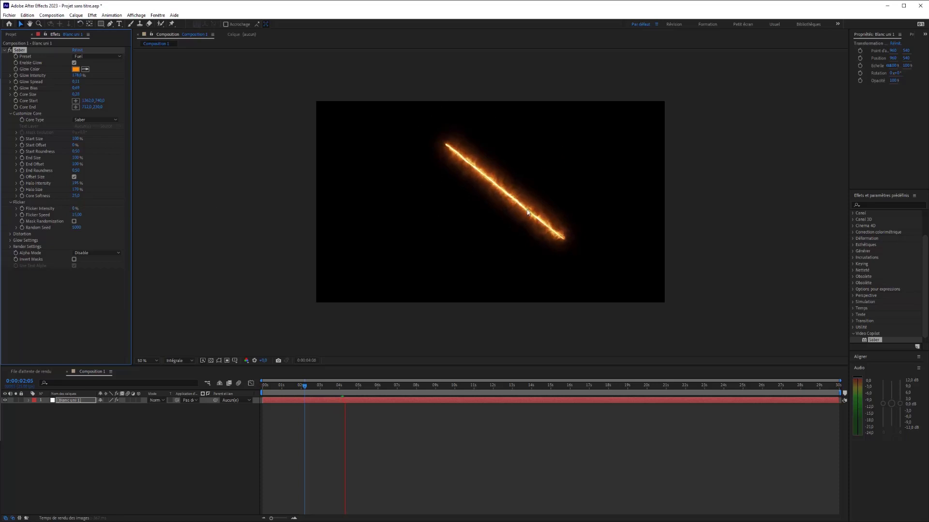
key(space)
Examine the Saber effect's Distortion parameters for both Glow Distortion and Core Distortion
click(11, 234)
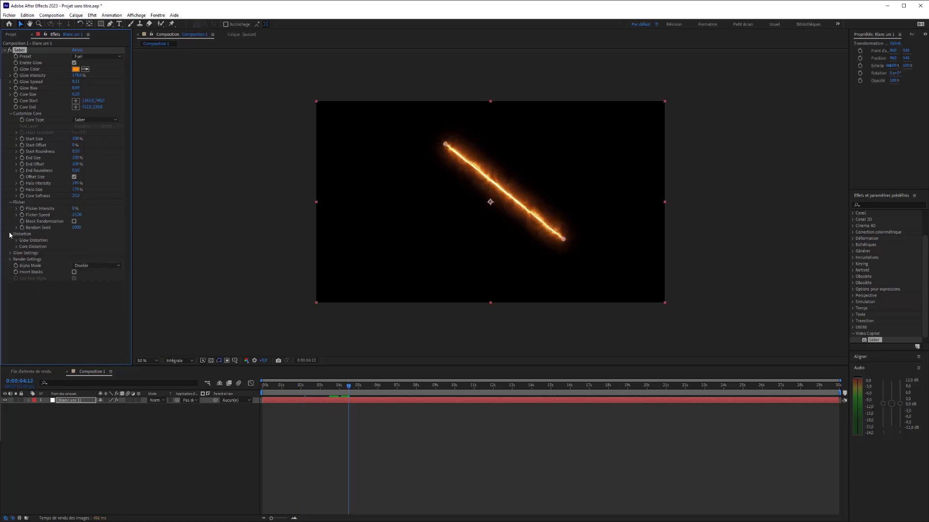
click(16, 240)
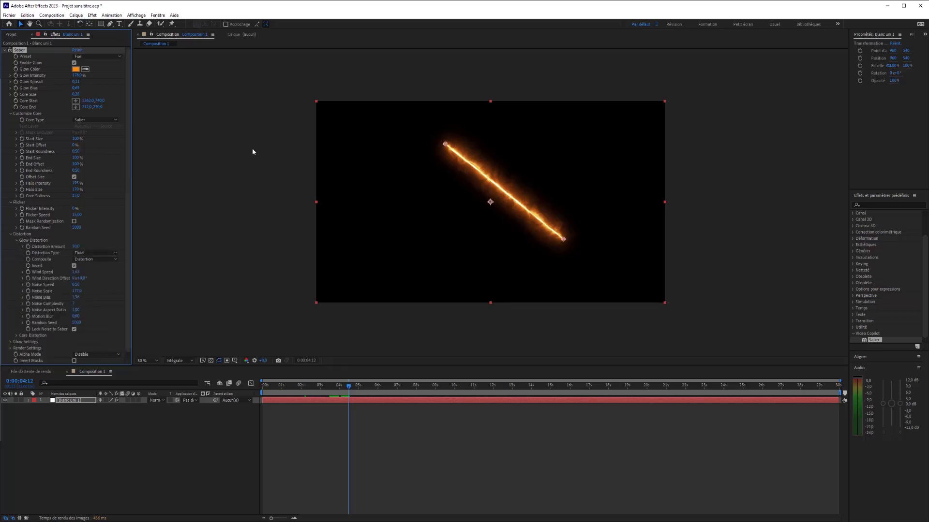
click(17, 240)
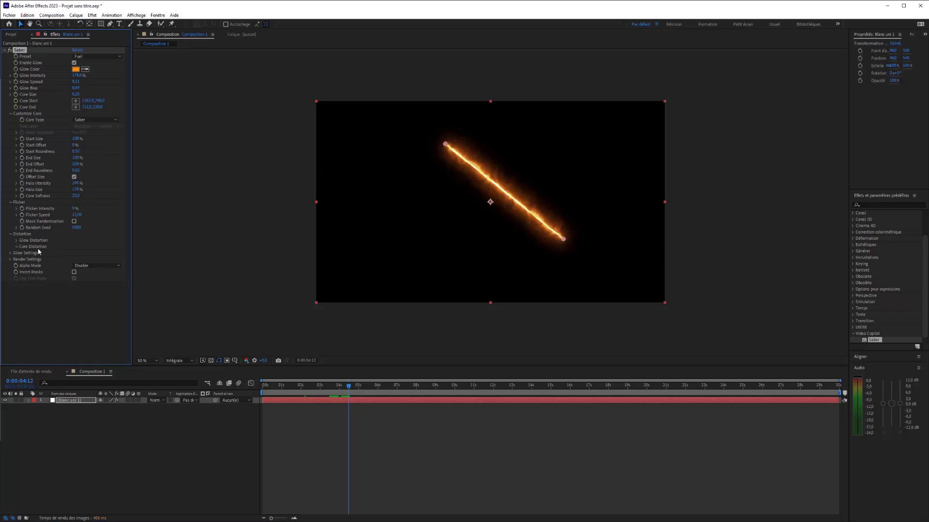
click(29, 247)
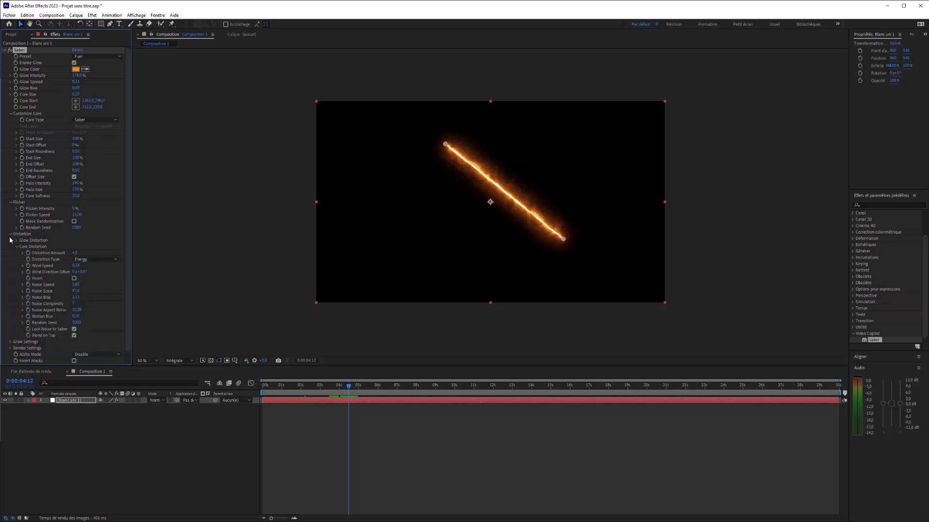
click(16, 245)
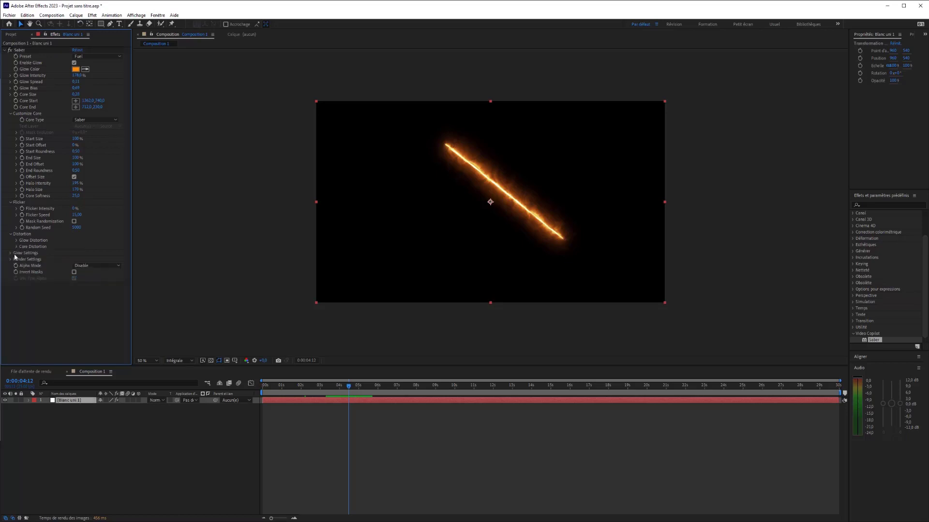
click(10, 234)
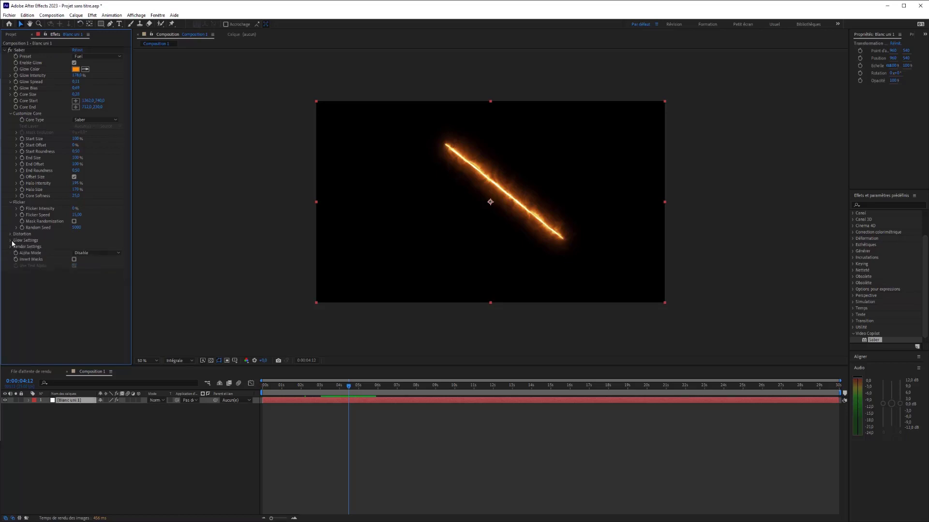
Try a much higher Glow 2 Intensity in the Glow Settings and undo the change
click(10, 241)
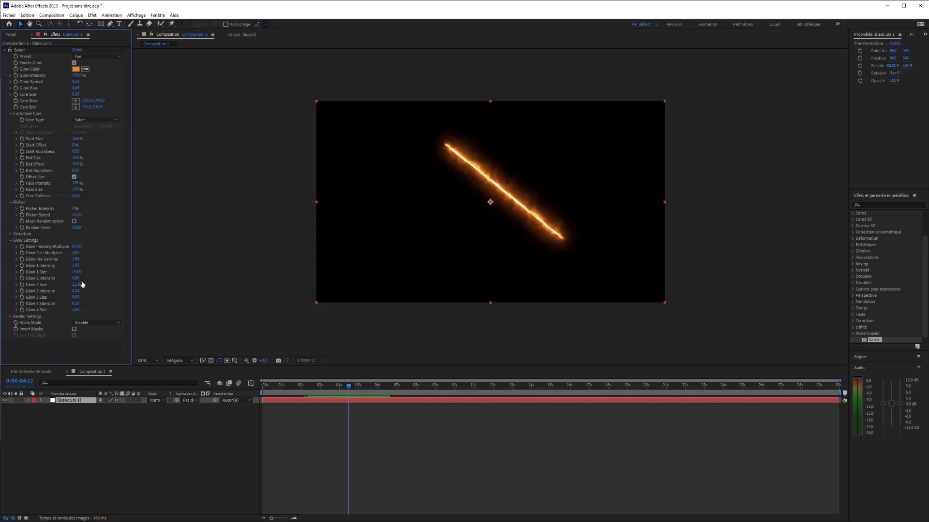
drag(76, 279, 124, 278)
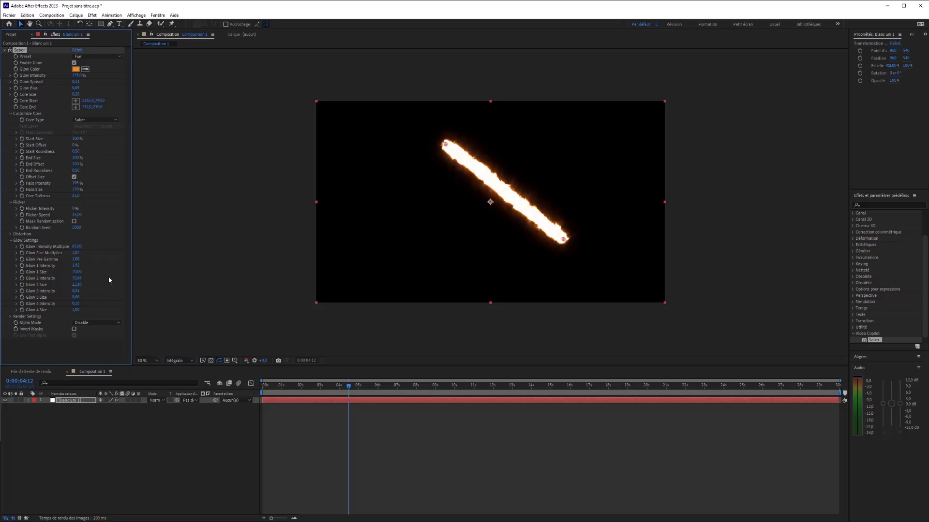
key(ctrl+z)
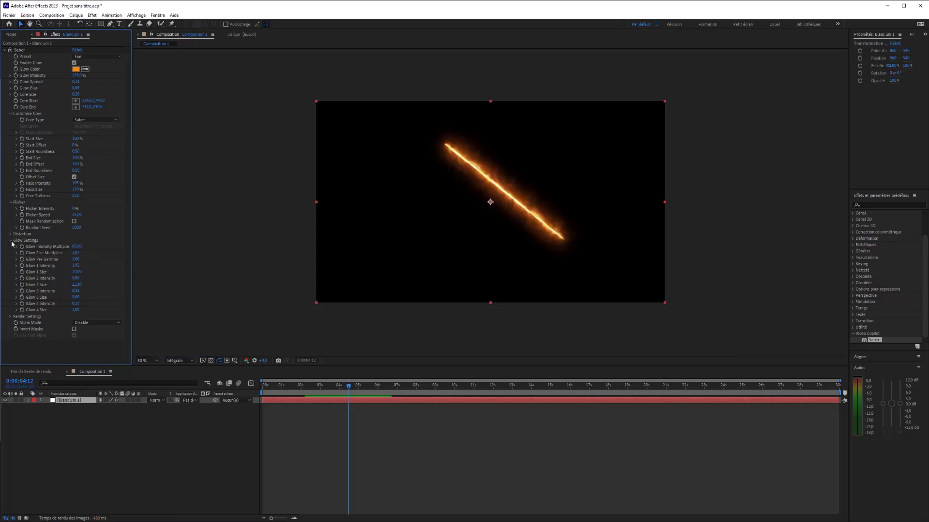
click(11, 240)
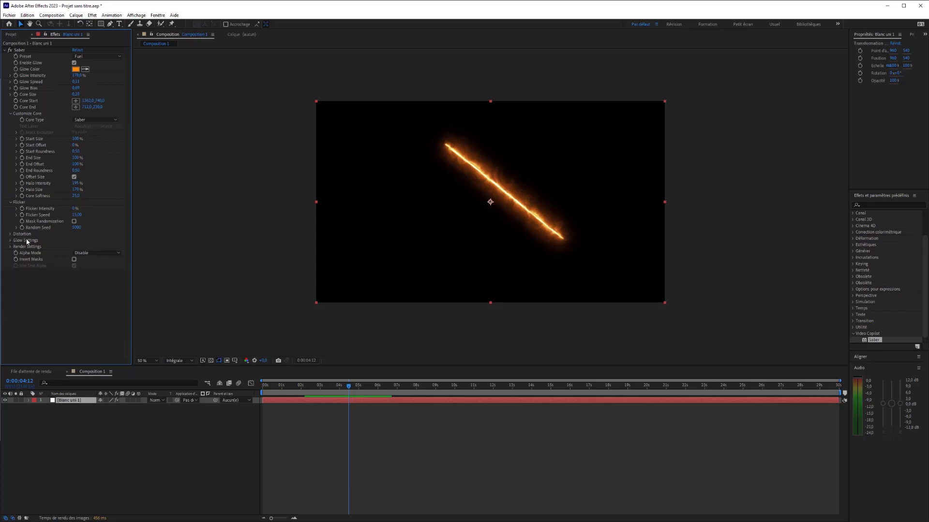
Set the Composite Settings of the Saber render to Transparent and try the Add option as an alternative
click(10, 247)
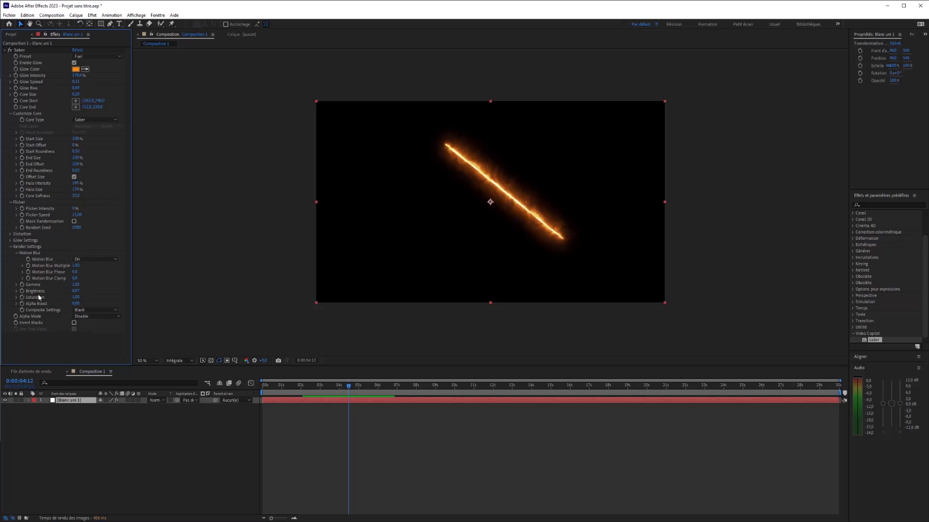
click(107, 310)
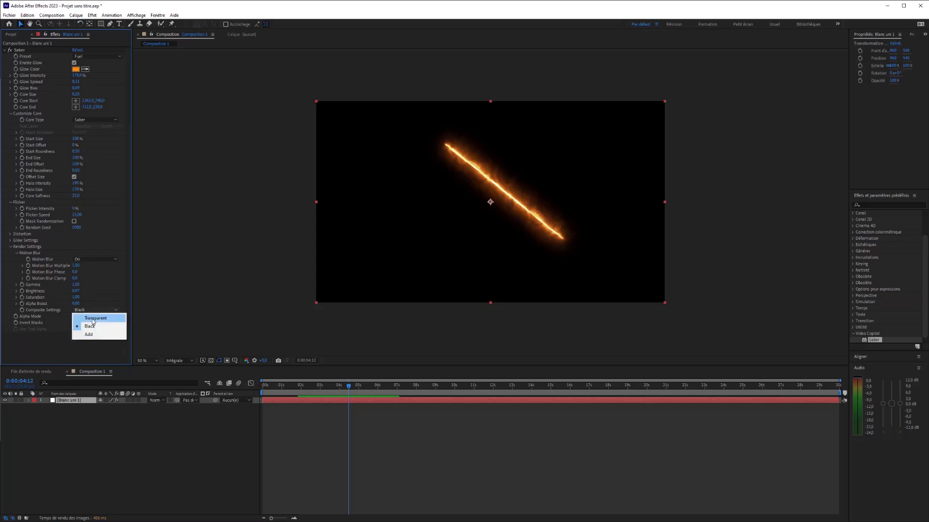
click(92, 316)
click(92, 310)
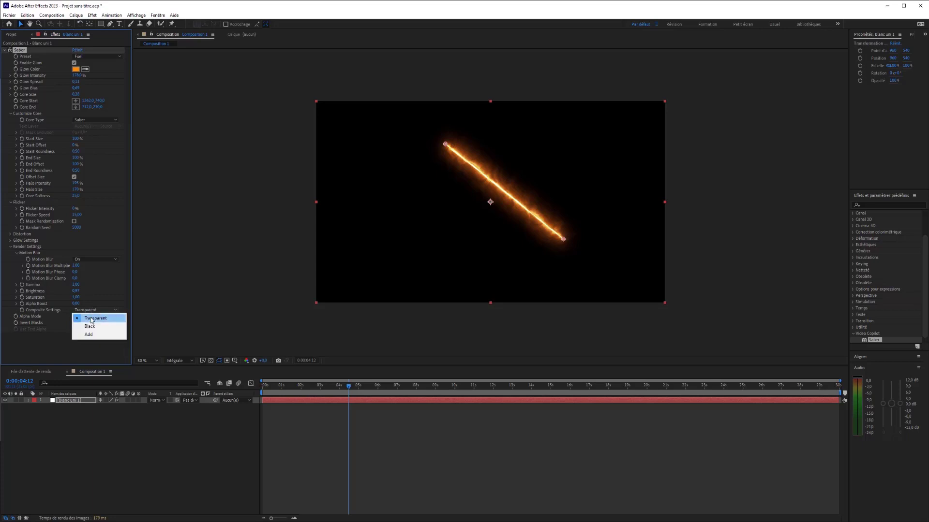
click(87, 332)
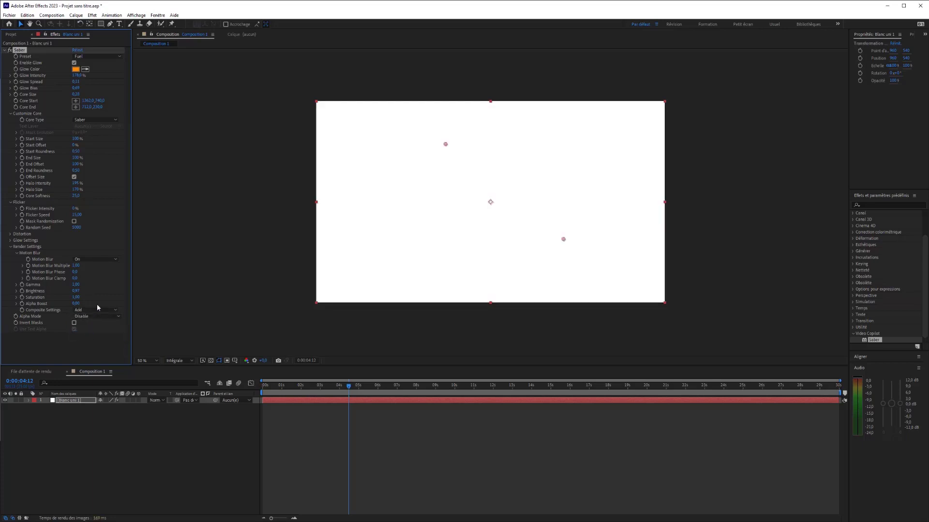
Place the AdobeStock JPEG photo beneath the Saber solid in the composition and shift the solid slightly up and to the left
click(10, 35)
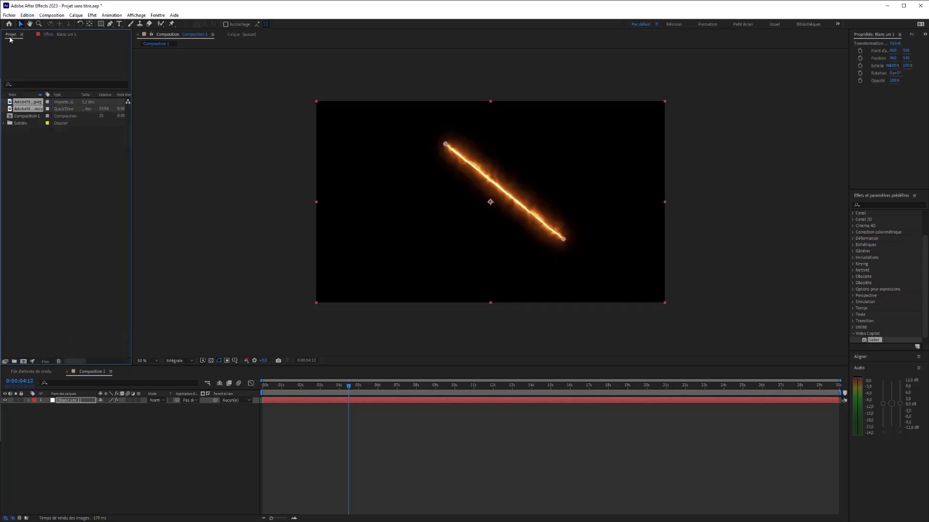
click(28, 150)
click(27, 110)
drag(25, 102, 86, 438)
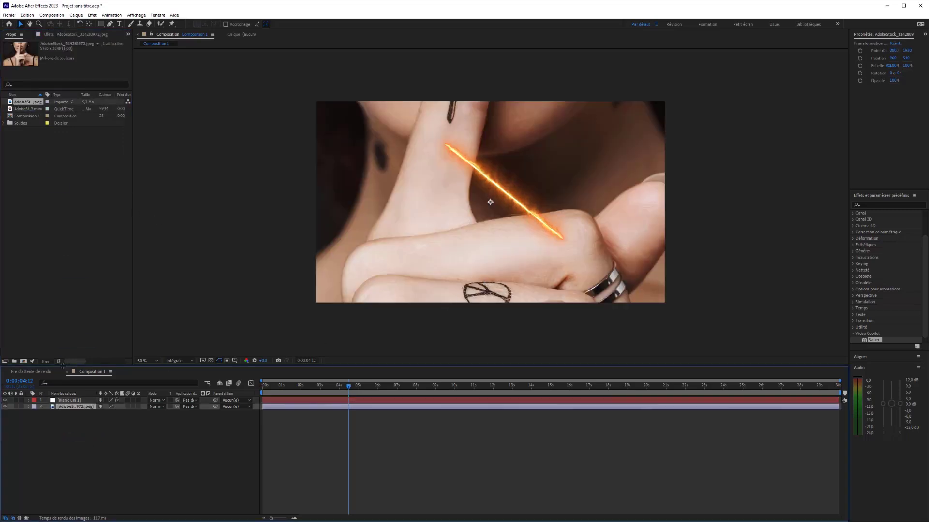
click(68, 401)
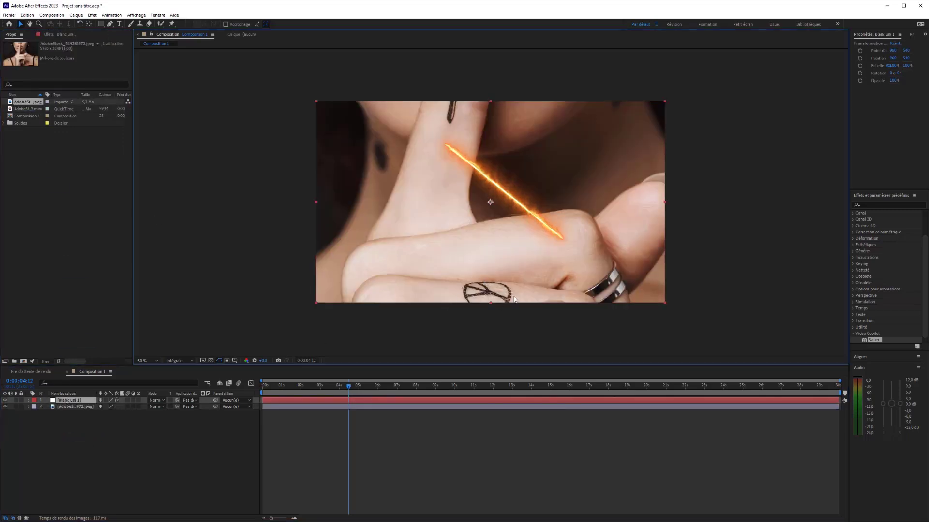
mouse_move(479, 267)
mouse_down()
mouse_move(473, 249)
mouse_move(474, 263)
mouse_up()
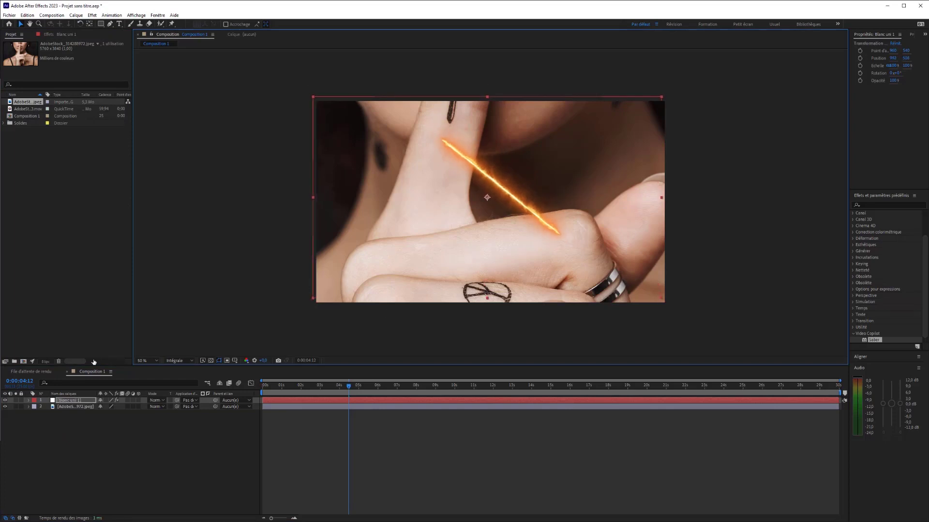
Scale the photo layer down to about 33% and reposition it to cover the composition frame
click(68, 407)
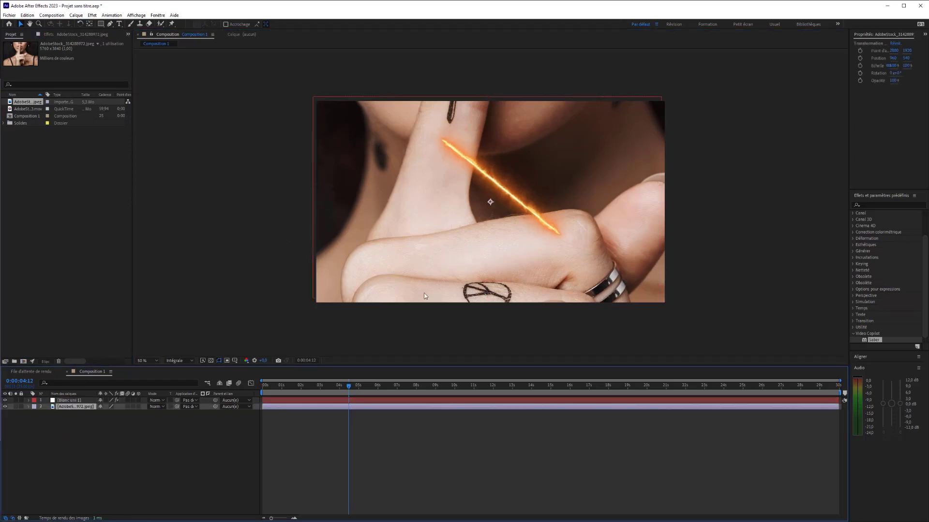
drag(424, 293, 366, 194)
scroll(377, 186, down, 4)
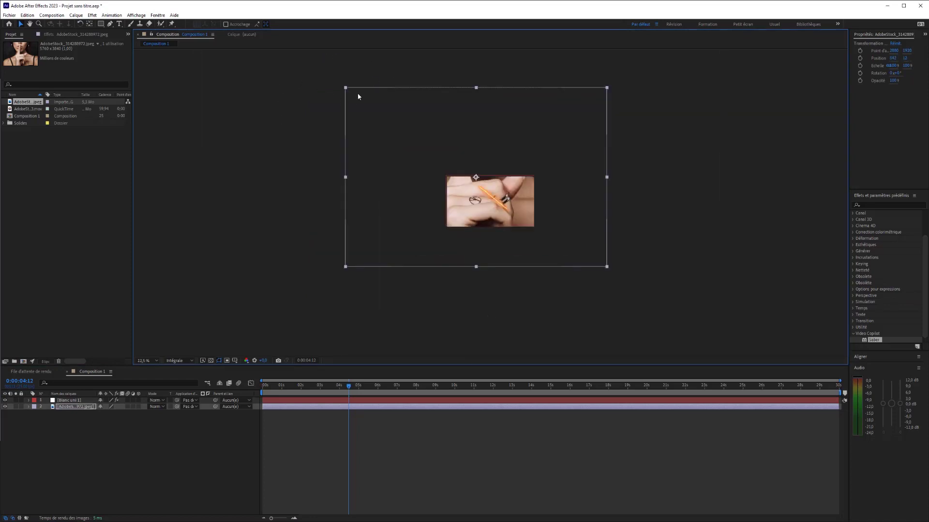
drag(345, 88, 458, 155)
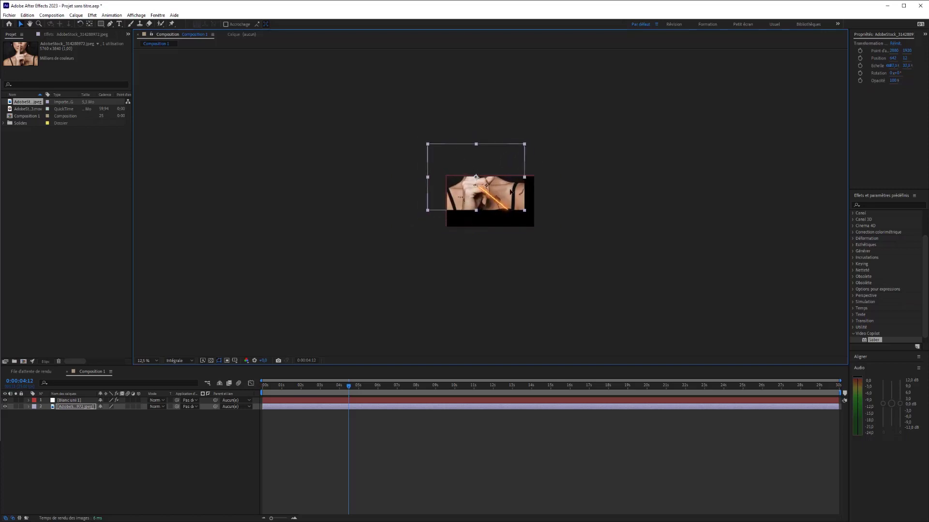
drag(510, 191, 522, 208)
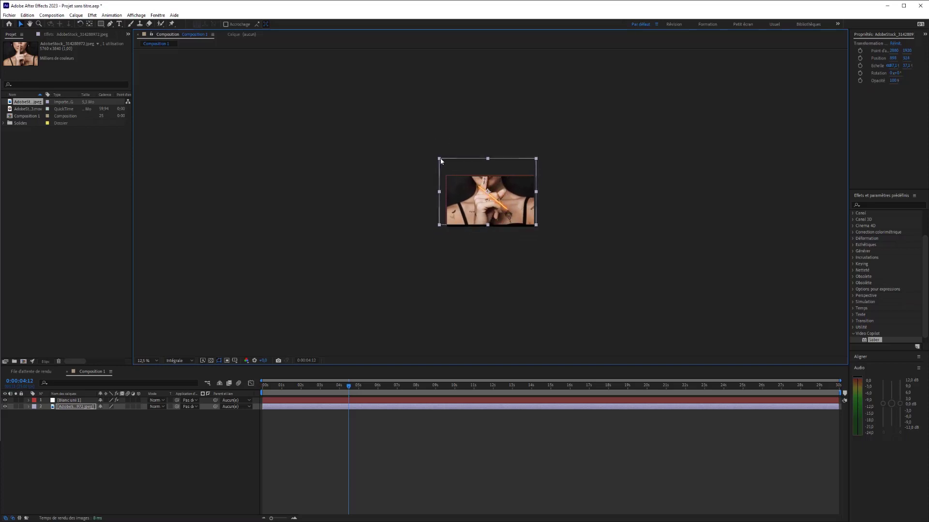
mouse_move(441, 161)
mouse_down()
mouse_move(457, 167)
mouse_move(446, 165)
mouse_up()
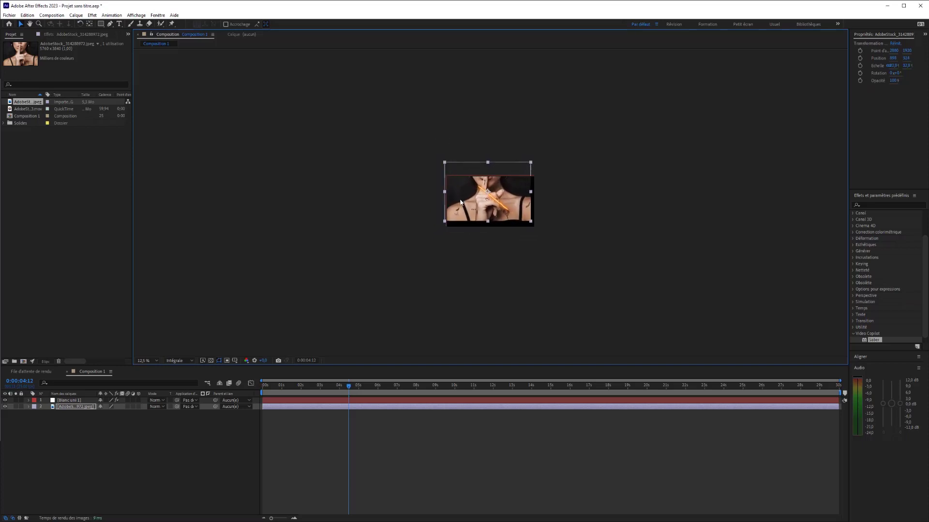
drag(460, 203, 463, 212)
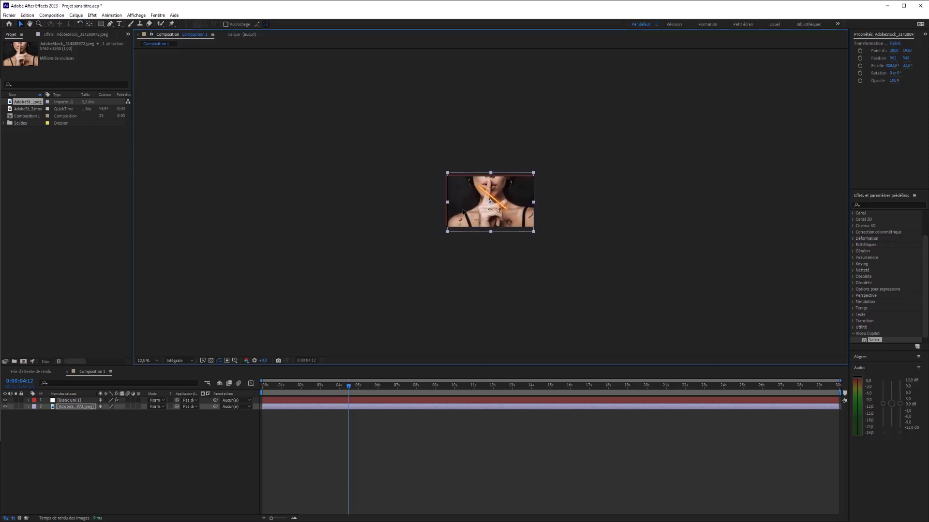
Deselect the layers and view the composition at 50% magnification
click(442, 172)
click(450, 189)
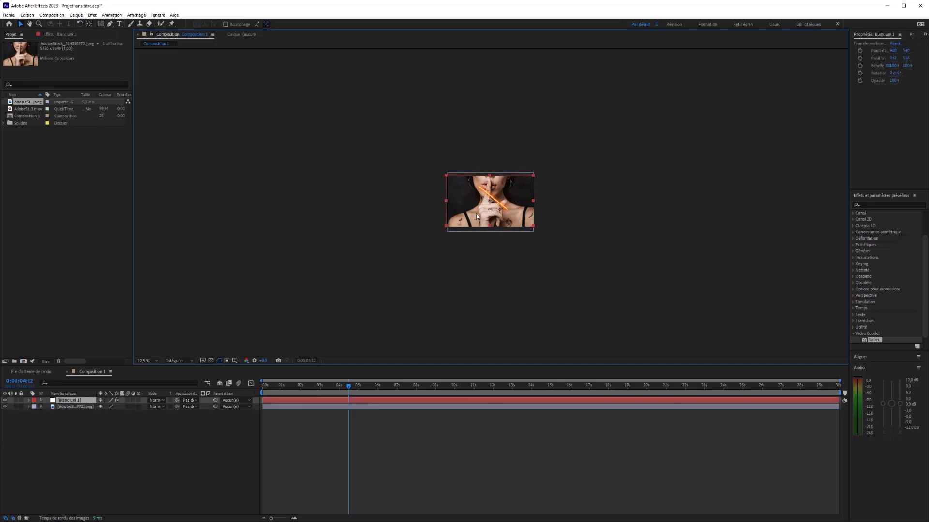
click(472, 231)
click(445, 171)
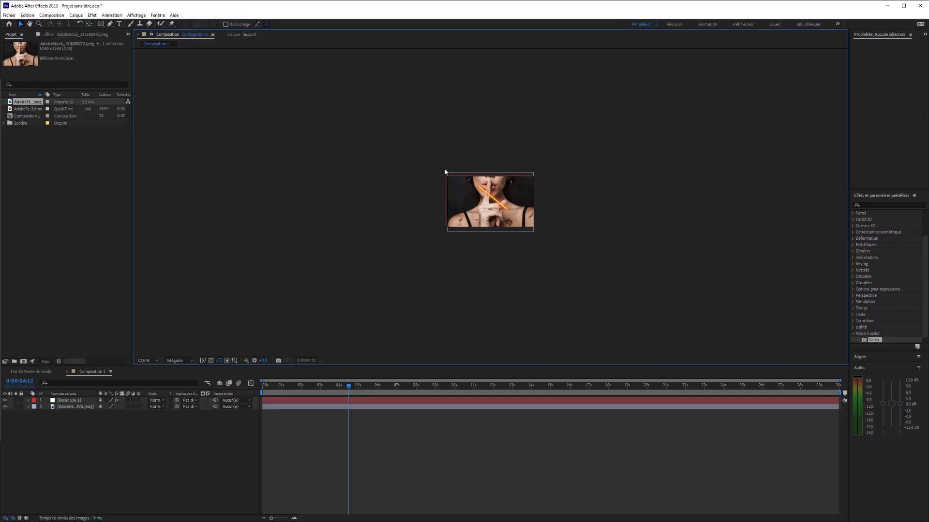
key(period)
key(period)
key(period)
key(period)
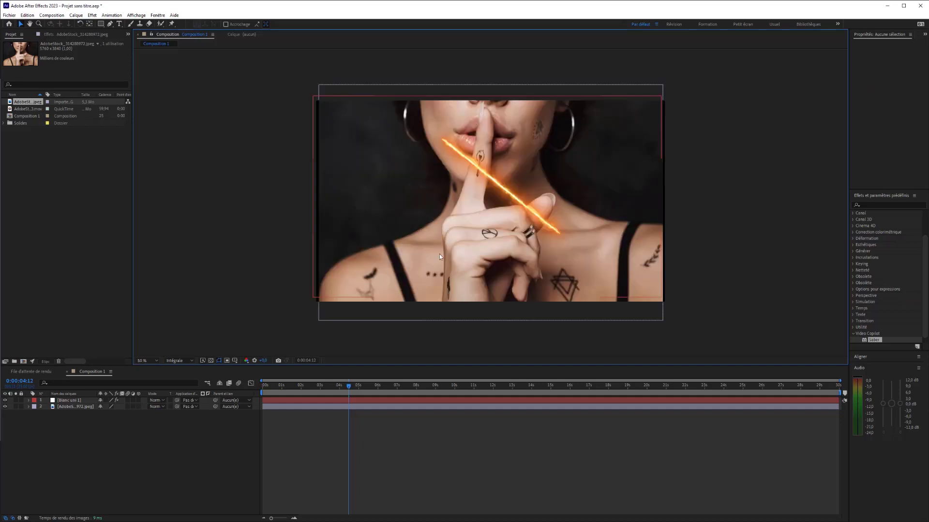
Enlarge the photo layer slightly from its corner so it fully covers the composition frame
click(443, 312)
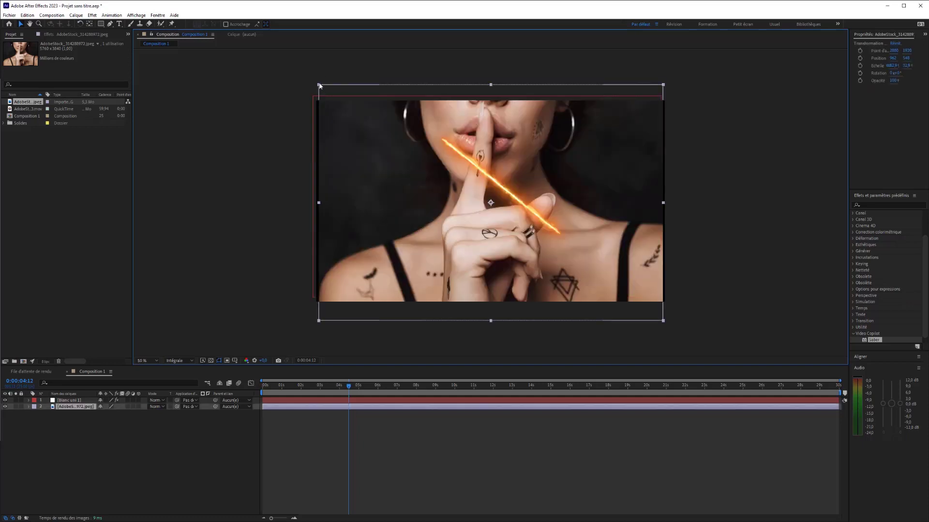
drag(320, 85, 313, 83)
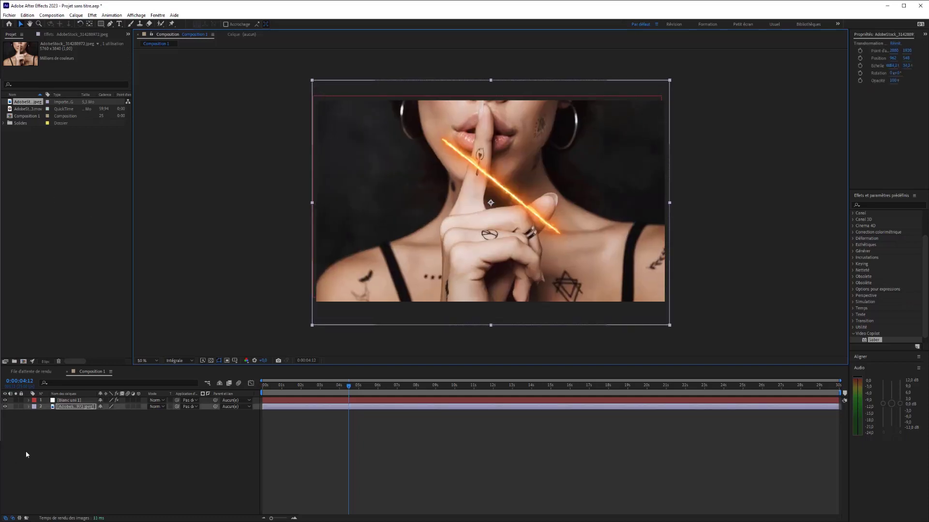
Try the Add and Black Composite Settings on the solid's Saber effect and restore Transparent
click(66, 400)
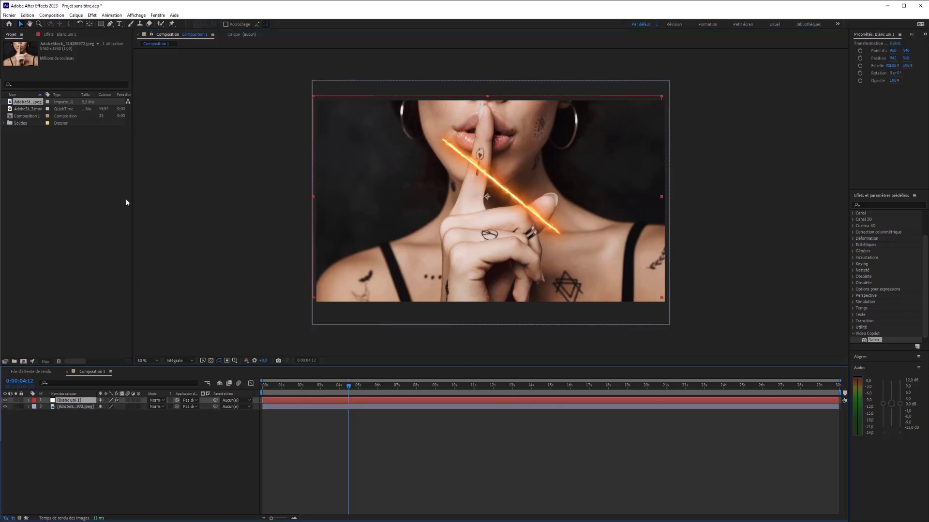
click(57, 35)
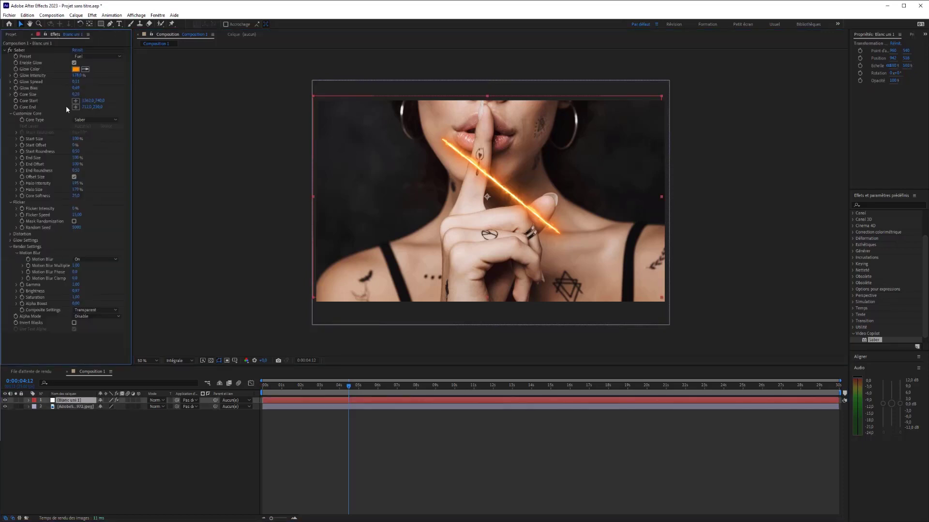
click(83, 312)
click(90, 321)
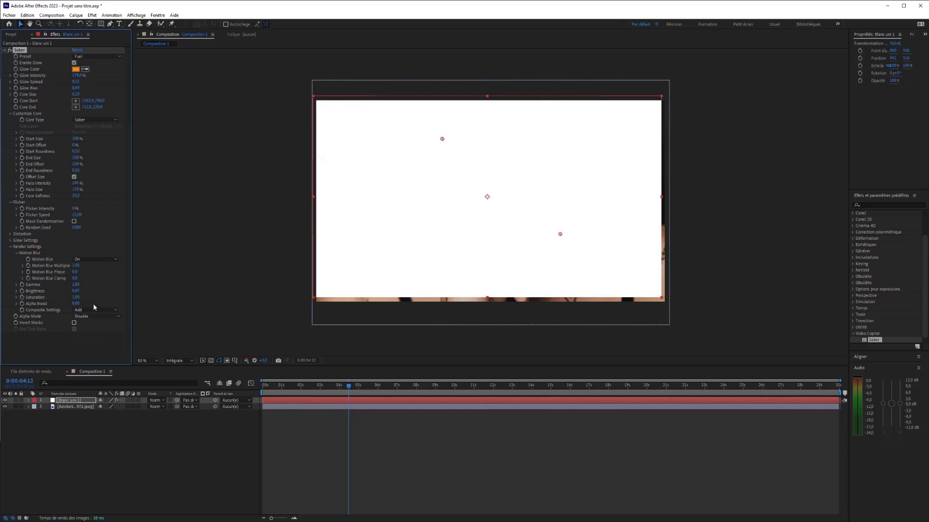
click(93, 310)
click(91, 327)
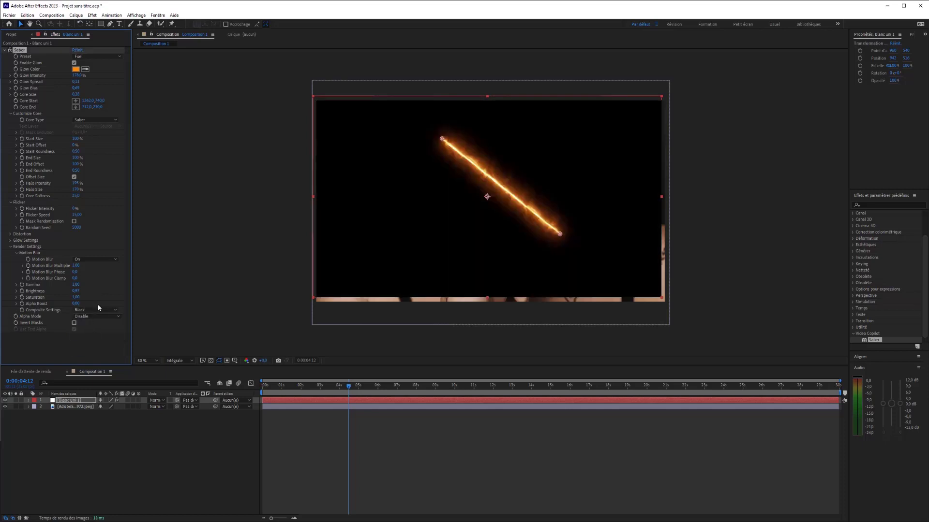
click(97, 309)
click(74, 338)
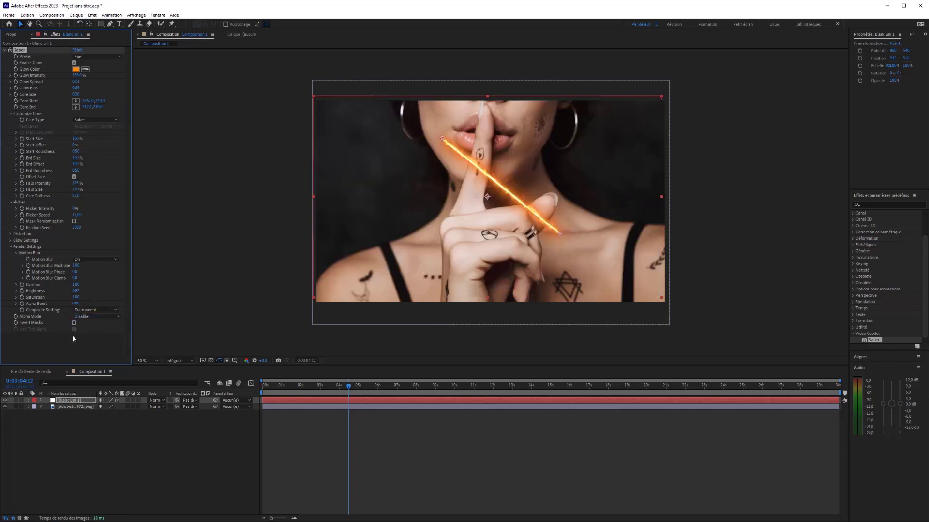
click(87, 310)
click(63, 353)
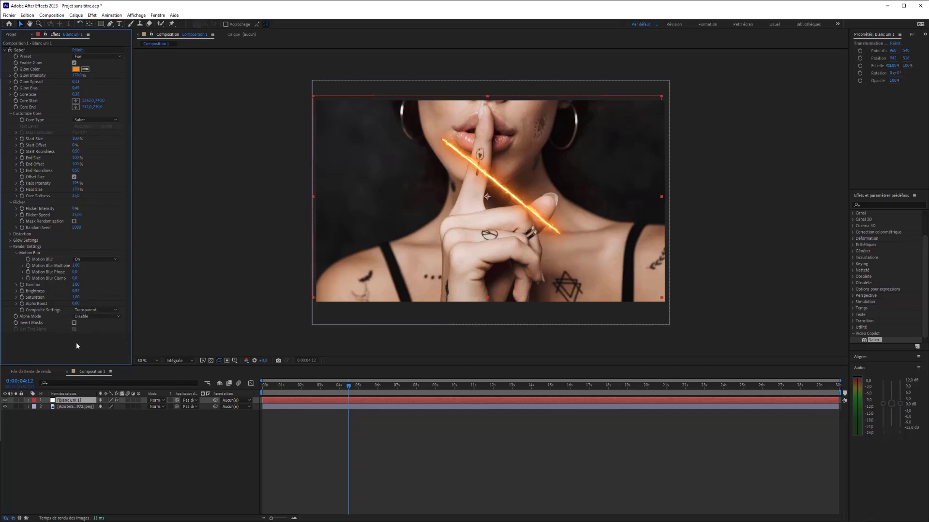
Look through the Saber effect's Alpha Mode options and collapse the Render Settings group
click(94, 317)
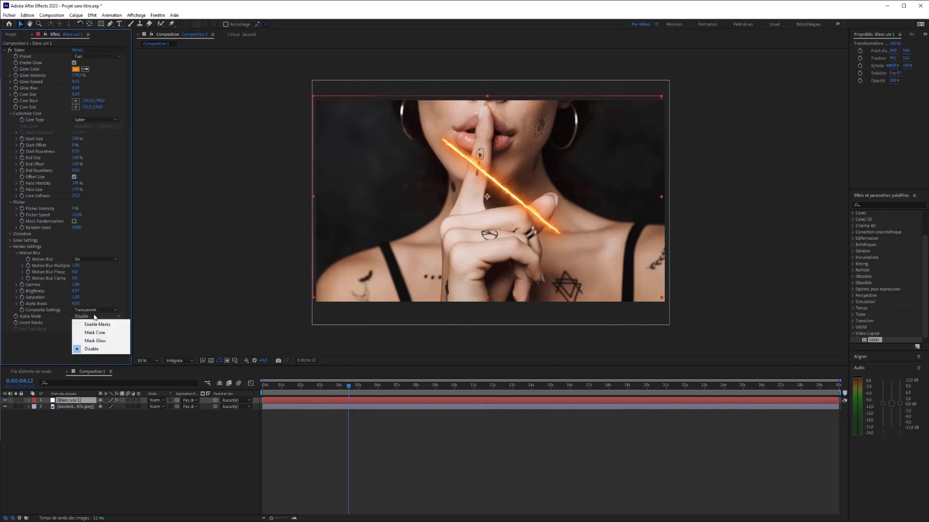
click(11, 247)
click(12, 248)
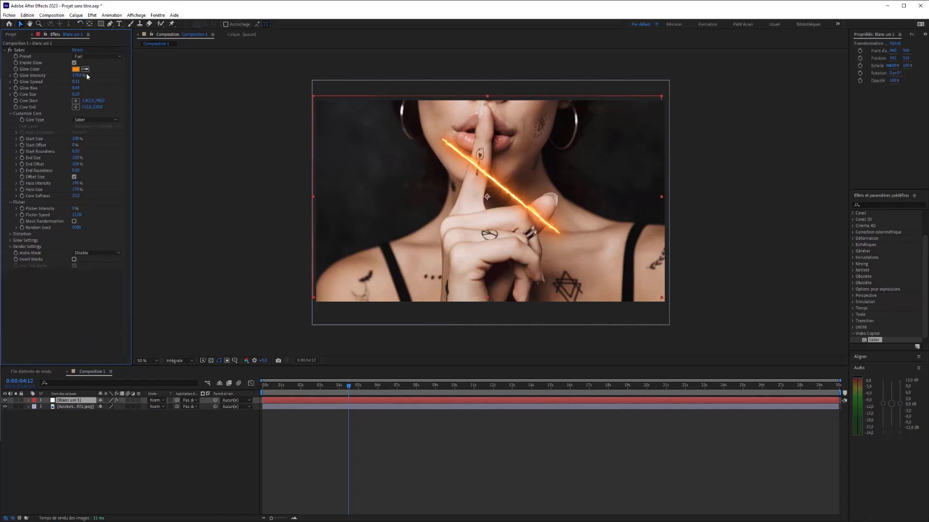
Draw a Pen tool mask on the solid tracing the flame outline of the match tattoo on the finger
click(110, 24)
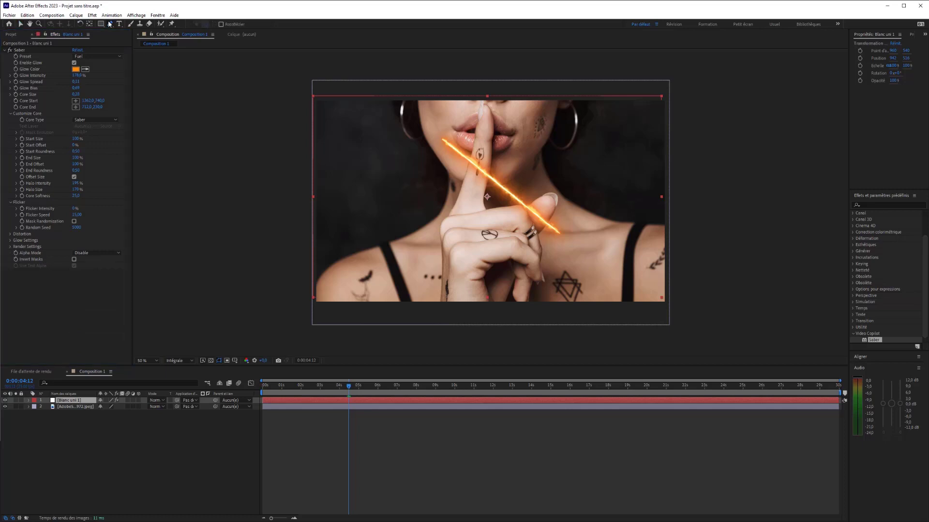
scroll(483, 186, up, 1)
scroll(456, 99, up, 1)
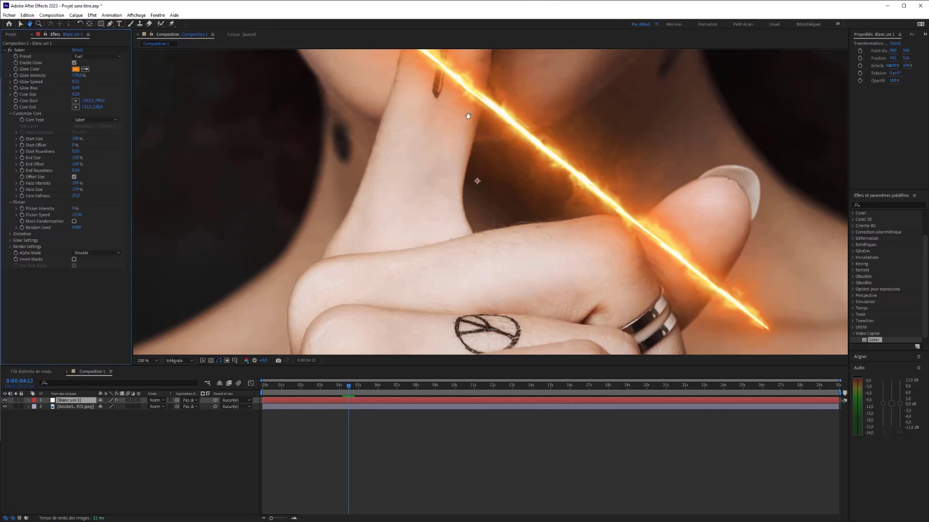
drag(467, 116, 458, 269)
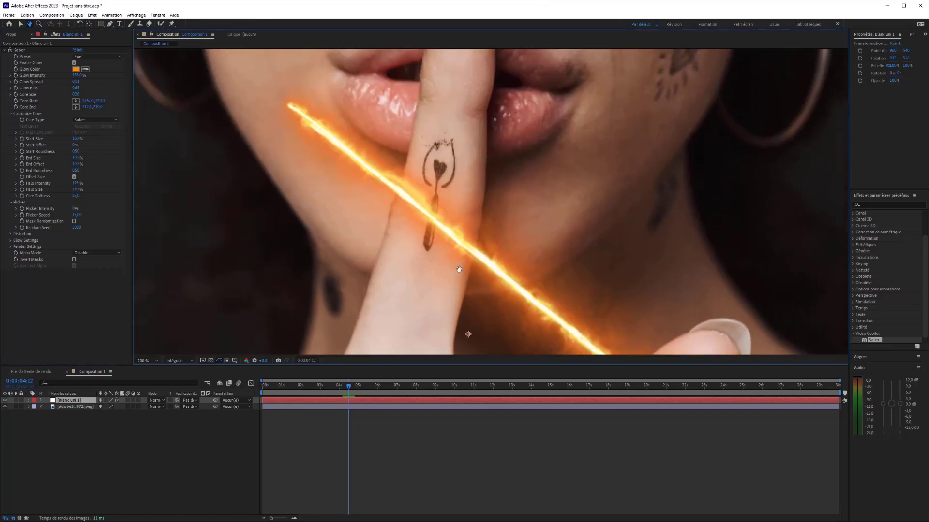
click(430, 187)
drag(427, 157, 434, 144)
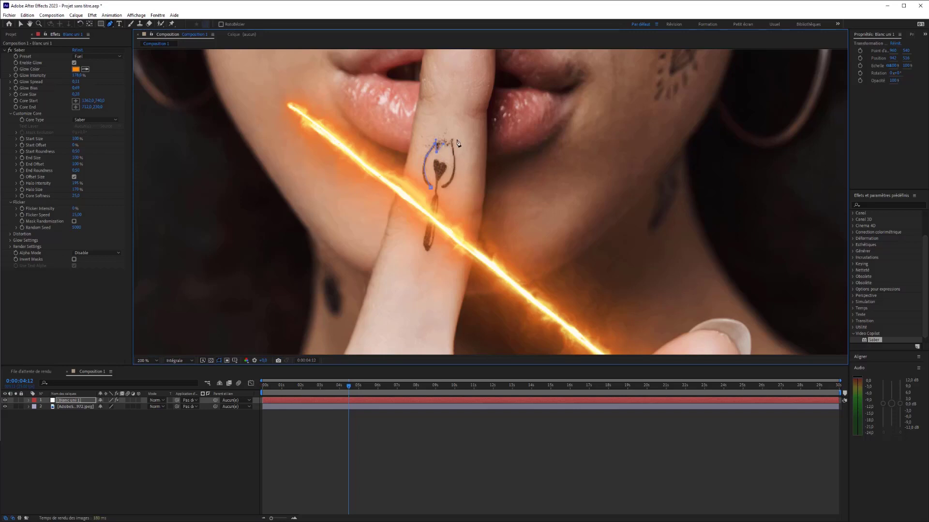
drag(453, 149, 427, 191)
Set the Saber Core Type to Layer Masks and preview the burning tattoo from the start of the timeline
click(93, 120)
click(96, 136)
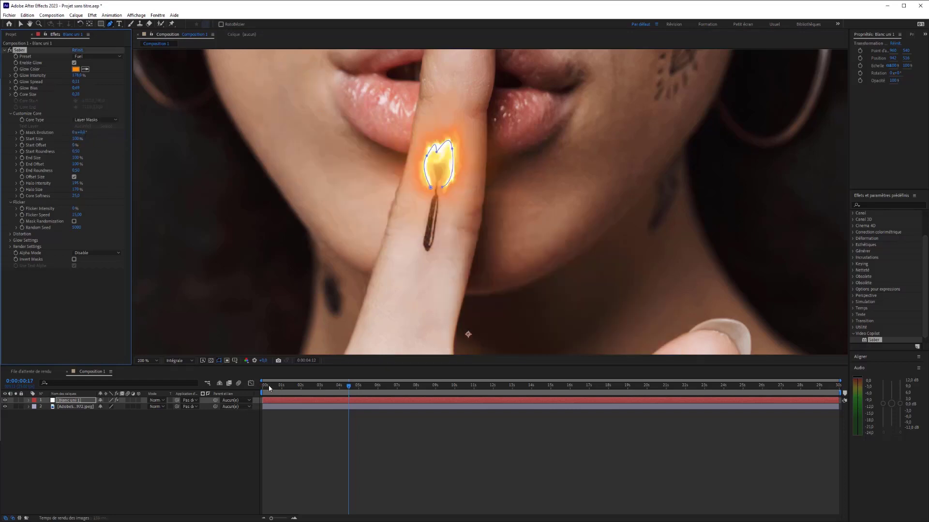
drag(269, 389, 239, 384)
key(space)
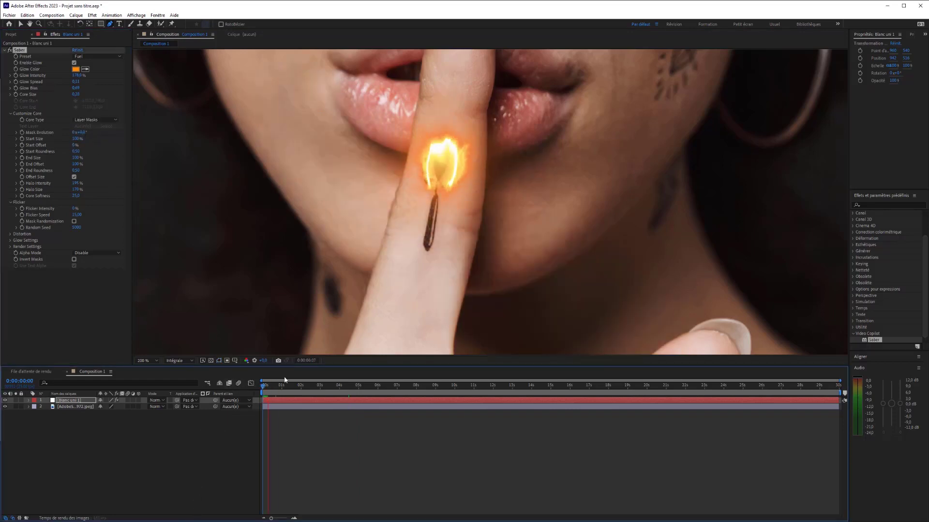
scroll(450, 223, down, 4)
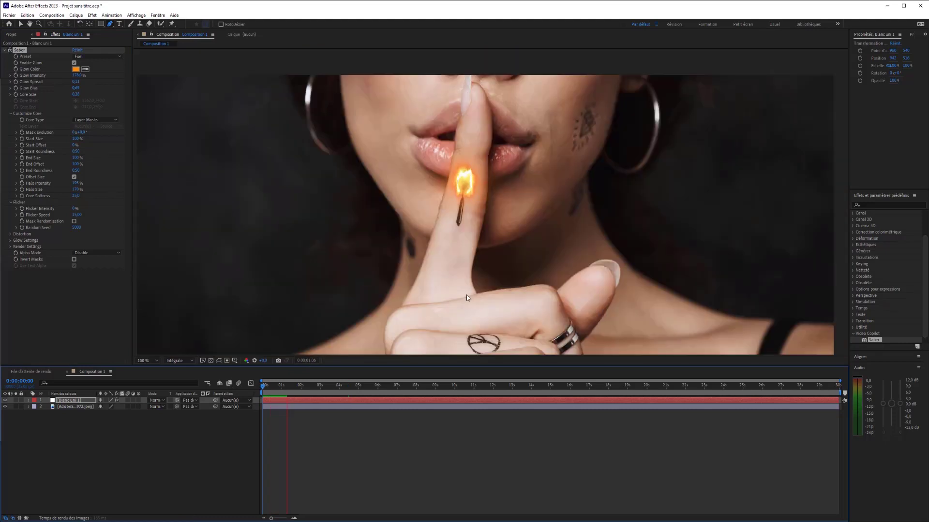
Apply the Inferno preset to the Saber effect and adjust its core size, glow intensity and glow spread to suit the small flame
click(116, 56)
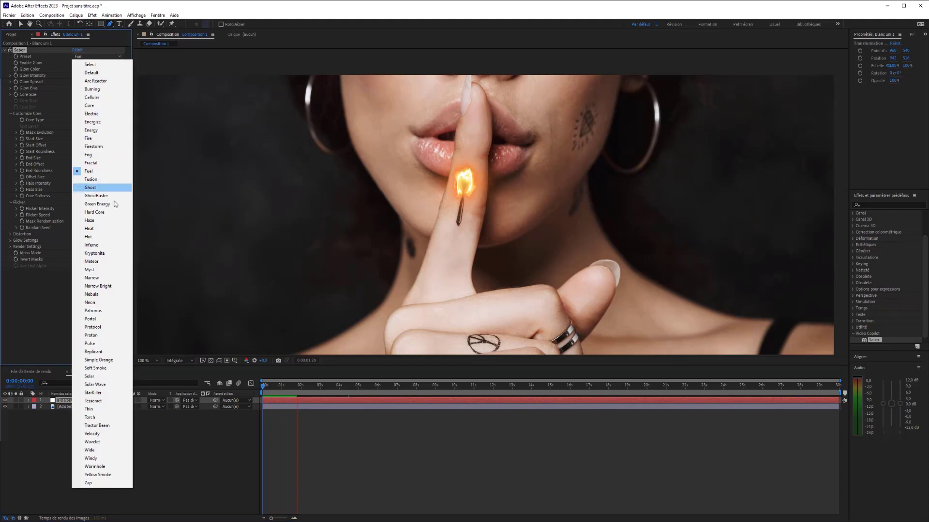
click(91, 245)
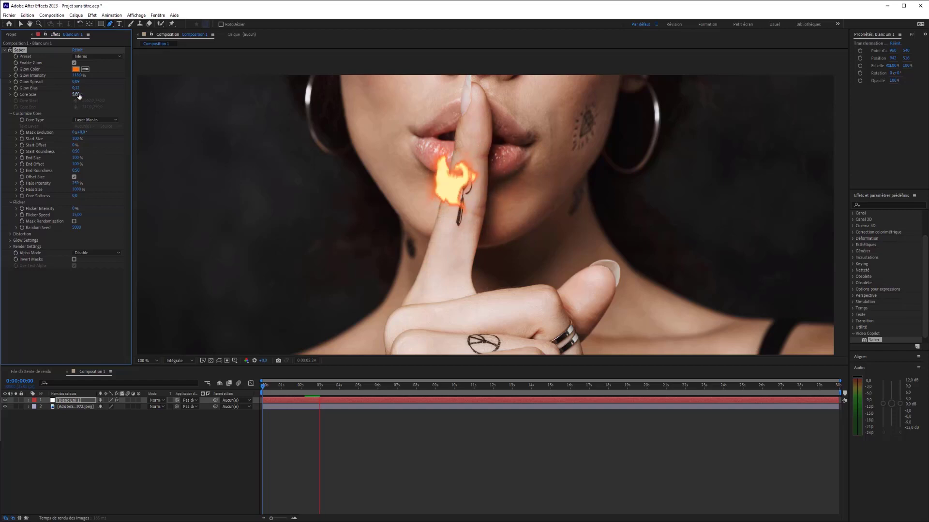
drag(71, 94, 70, 75)
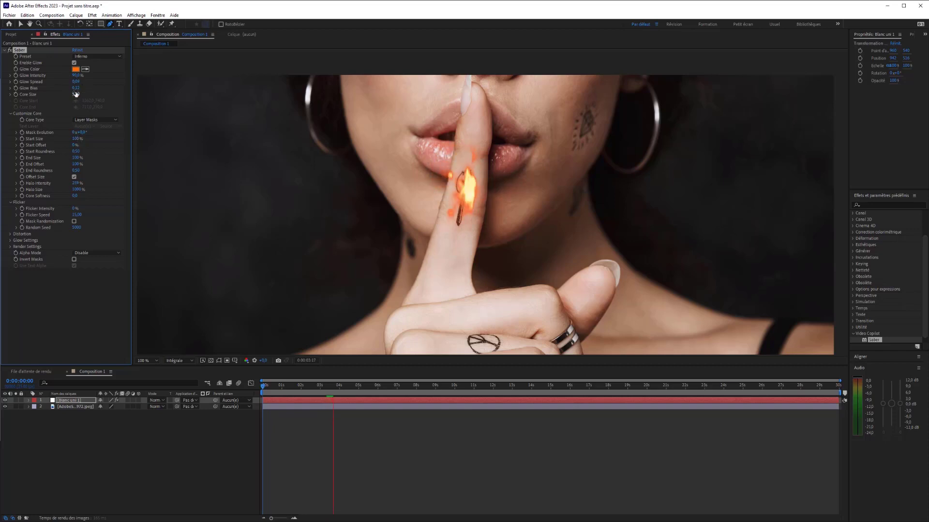
drag(76, 82, 62, 73)
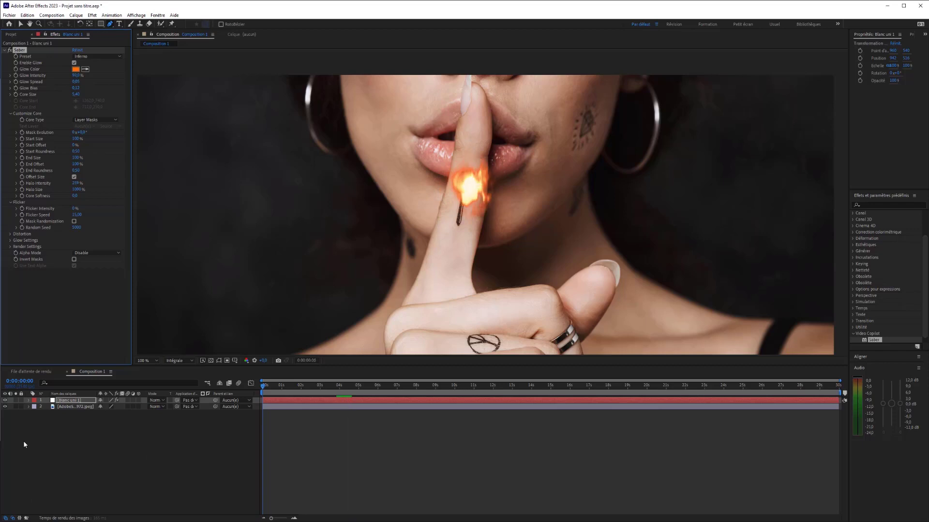
scroll(478, 218, down, 2)
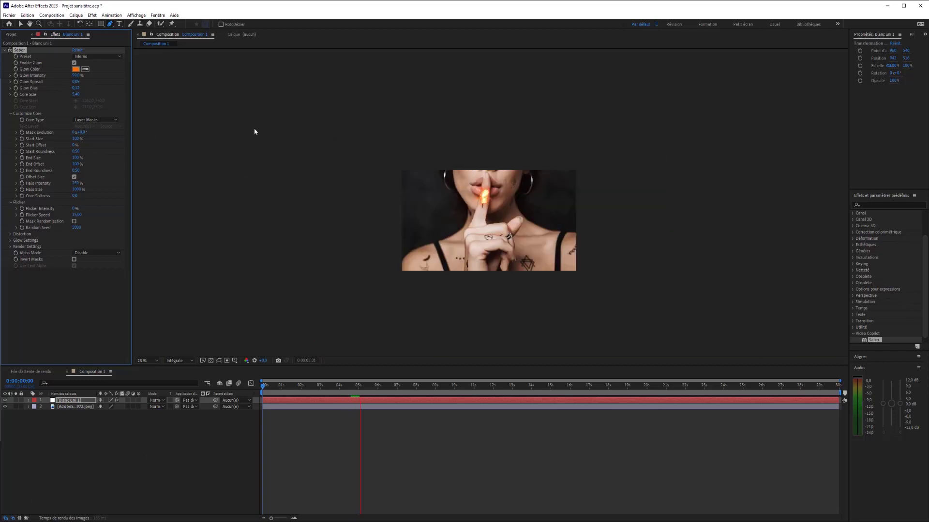
scroll(388, 210, up, 1)
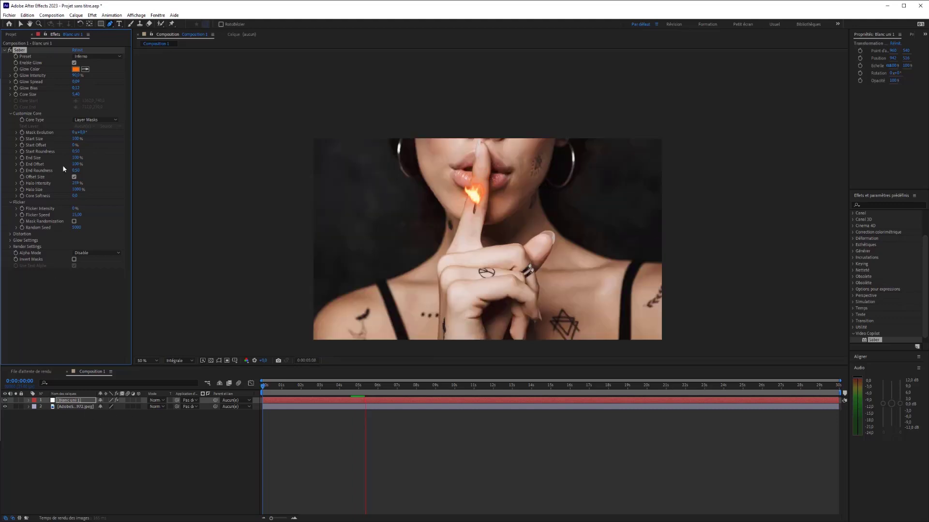
Delete the photo layer from the composition and apply the Ghost preset to the Saber effect
click(77, 407)
key(Delete)
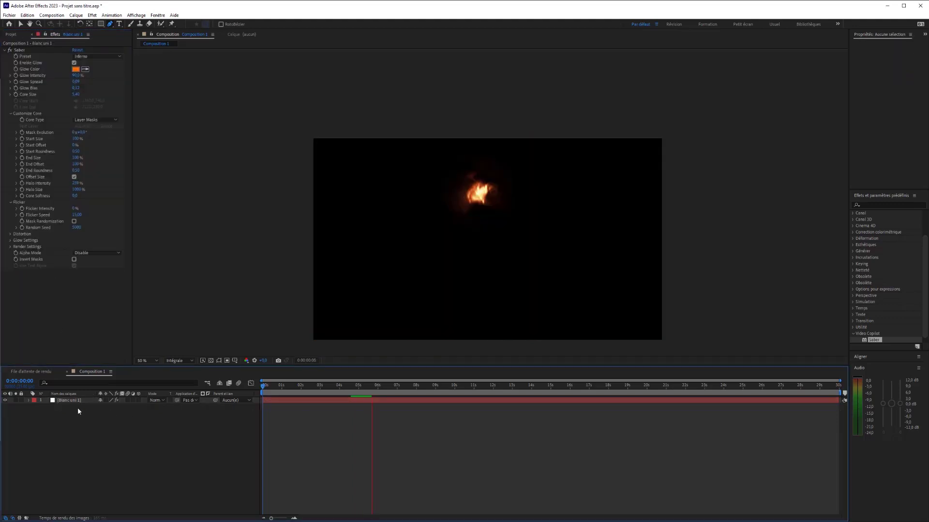
click(92, 56)
click(106, 190)
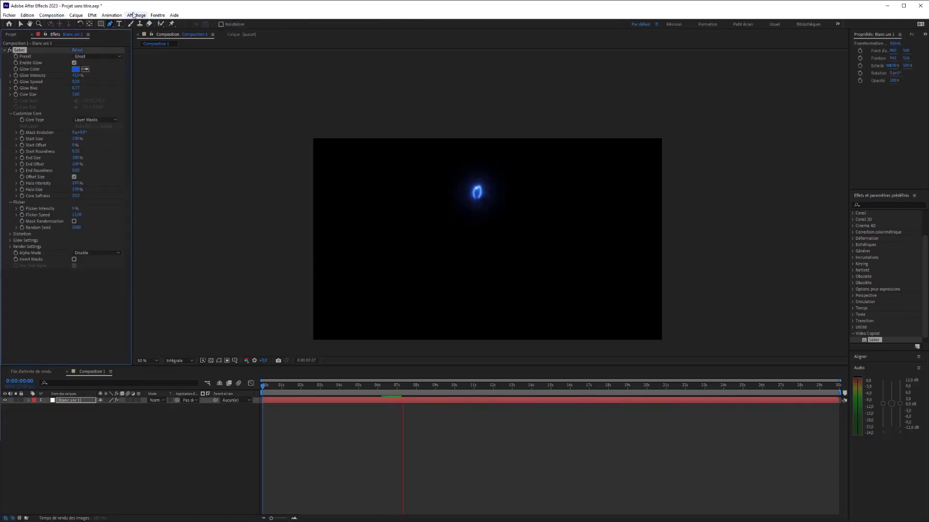
Add a text layer reading TUTO in the lower part of the composition, left of centre
click(119, 24)
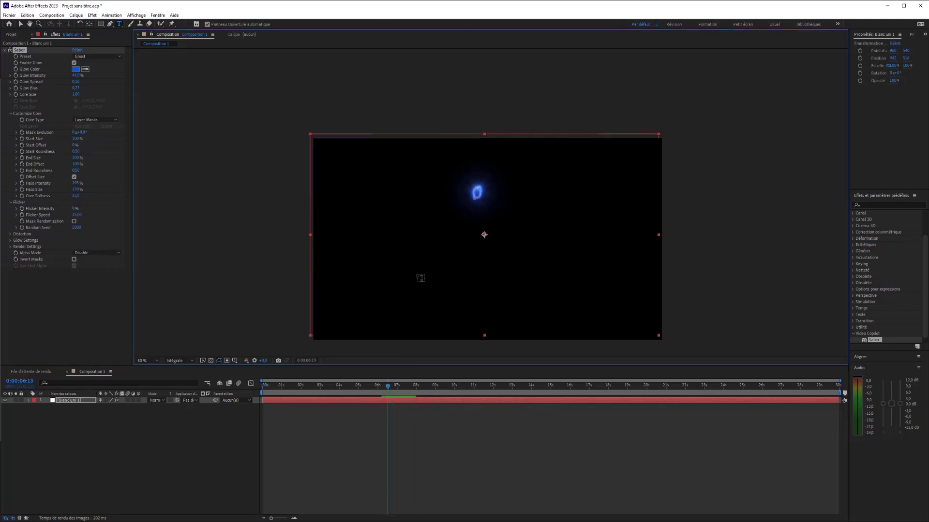
click(416, 278)
text(TYT)
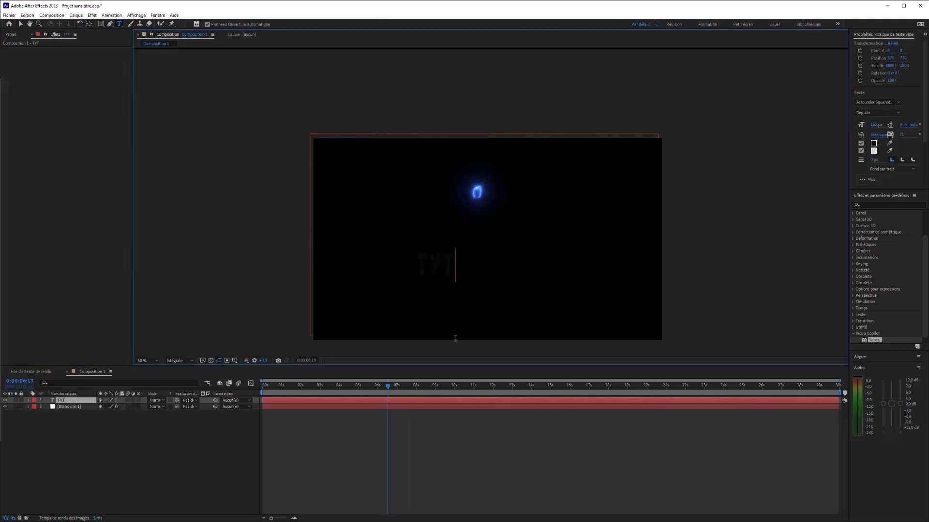
text(UYT)
key(BackSpace)
key(BackSpace)
key(BackSpace)
key(BackSpace)
key(BackSpace)
text(UTO)
Set the solid's Saber Core Type to Text Layer and assign the TUTO layer as its text source
click(65, 407)
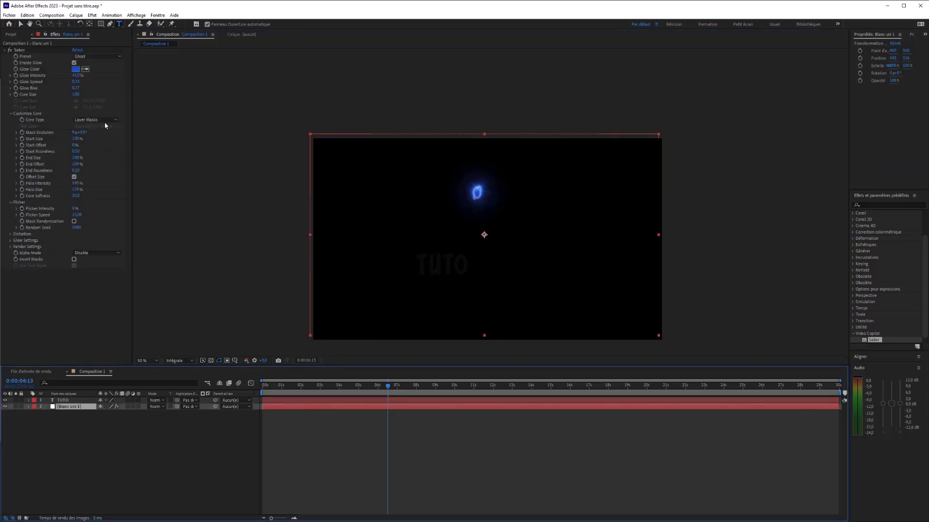
click(91, 120)
click(92, 145)
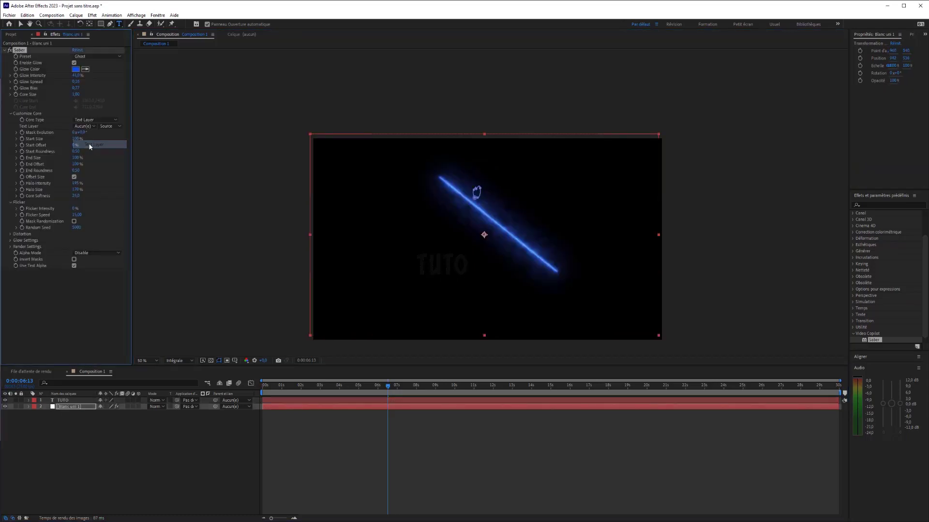
click(90, 126)
click(91, 127)
click(92, 127)
click(96, 145)
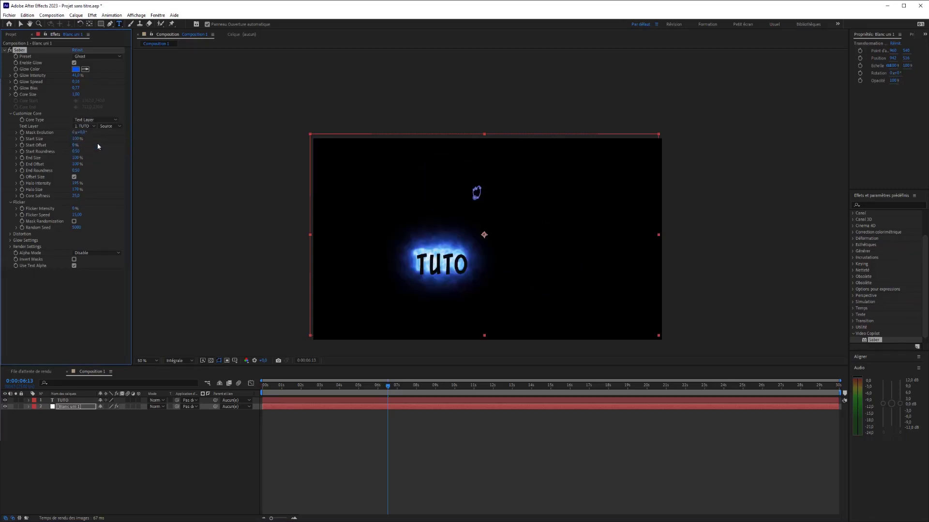
Hide the TUTO text layer and preview the glowing lettering up close at 100% magnification
click(5, 400)
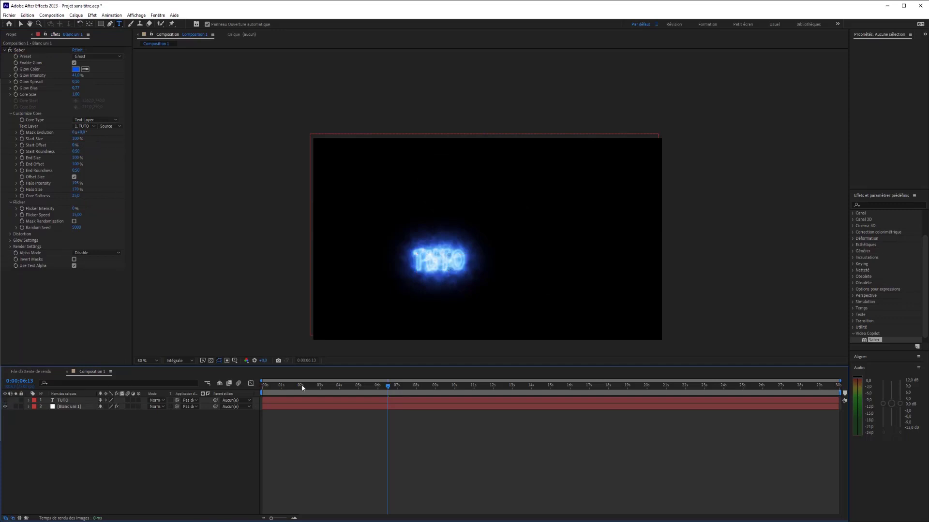
key(space)
scroll(373, 270, up, 1)
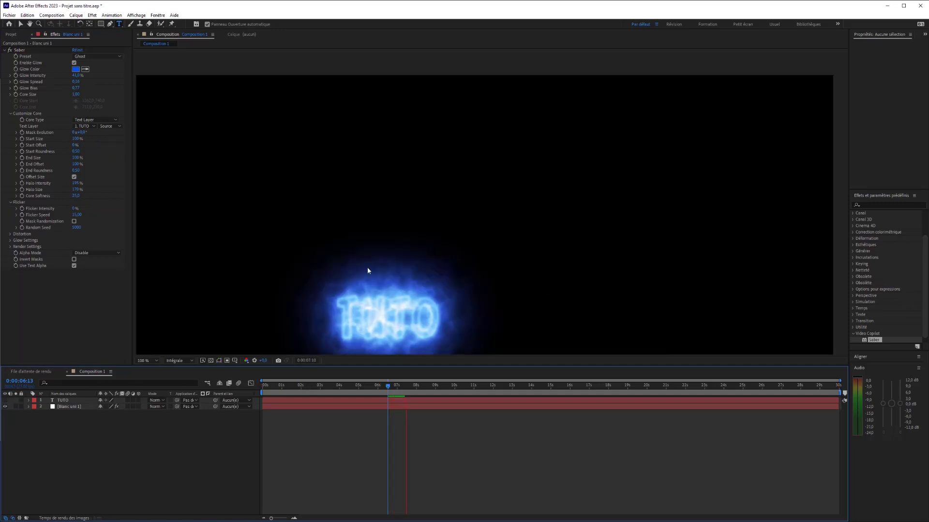
key(space)
drag(338, 254, 316, 228)
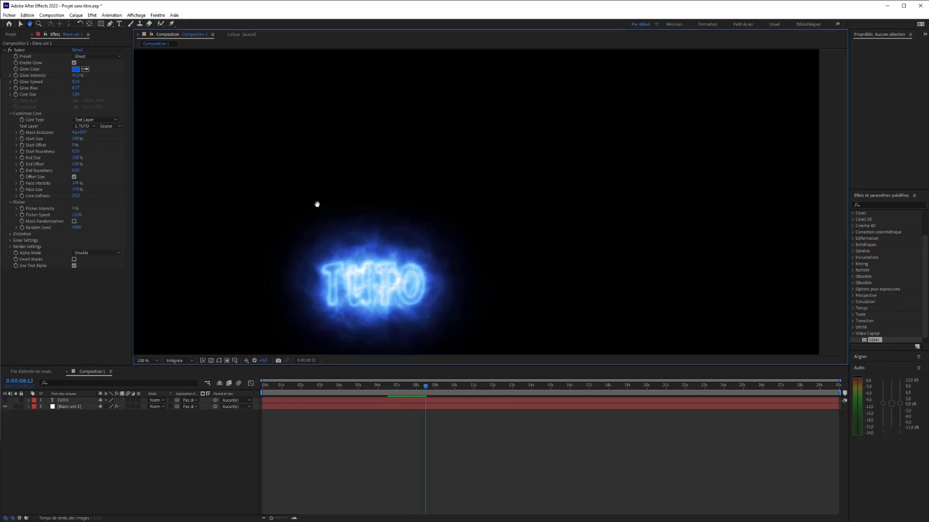
Lower Saber's Glow Intensity and Glow Bias, and adjust the Glow Intensity Multiplier to make the TUTO lettering more legible
mouse_move(77, 76)
mouse_down()
mouse_move(55, 76)
mouse_move(77, 77)
mouse_move(71, 89)
mouse_up()
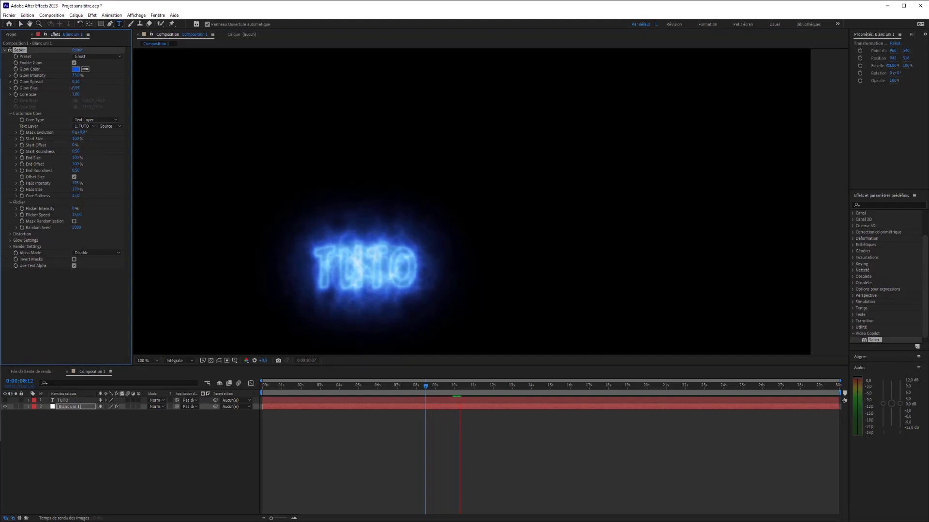
click(19, 241)
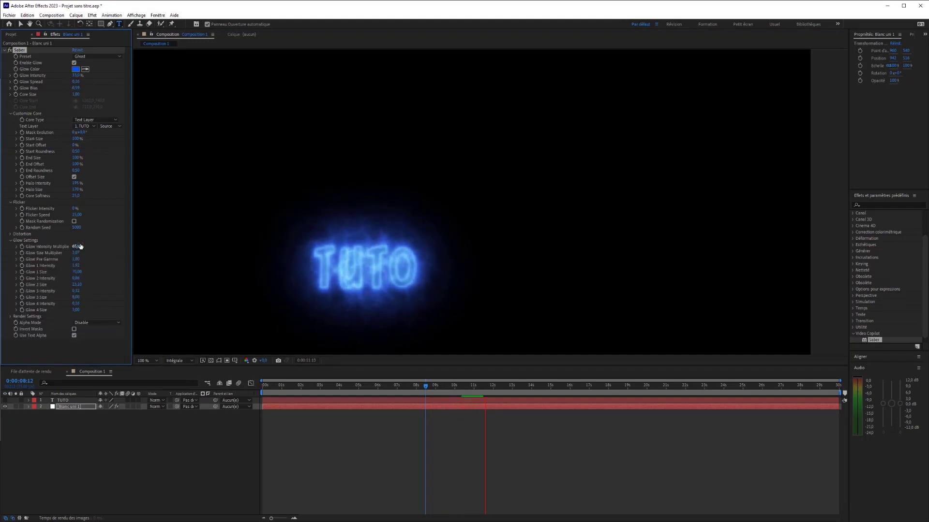
drag(66, 245, 65, 245)
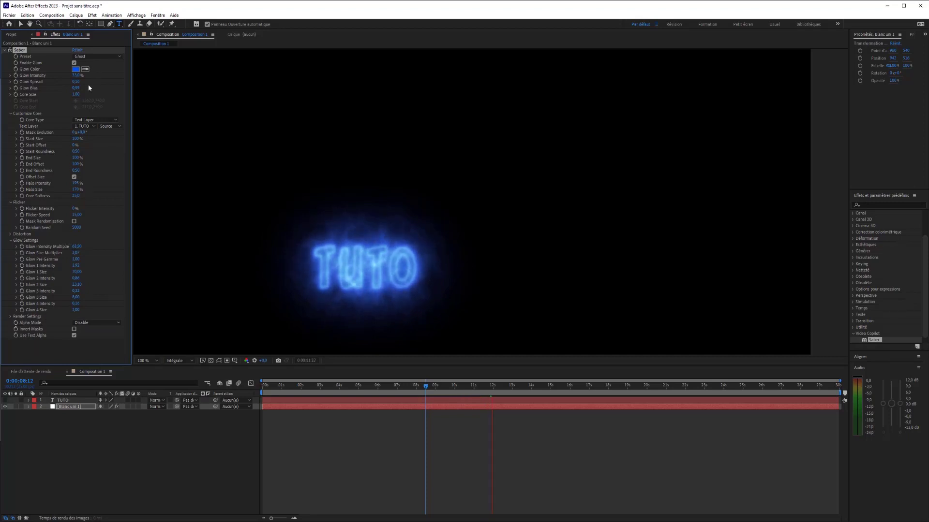
Try the Fractal preset on Saber, switch to the Firestorm preset, and reduce its Glow Intensity until the letter outlines are distinct
click(103, 57)
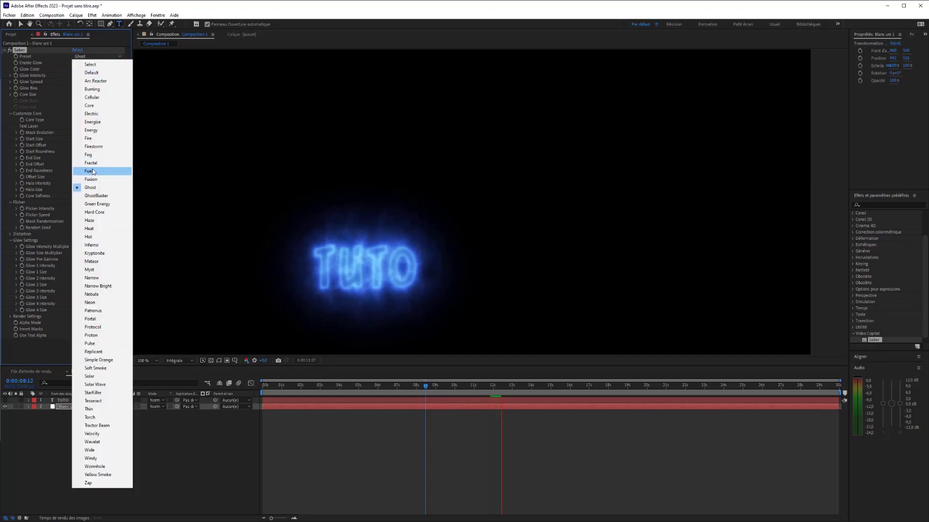
click(95, 162)
click(97, 56)
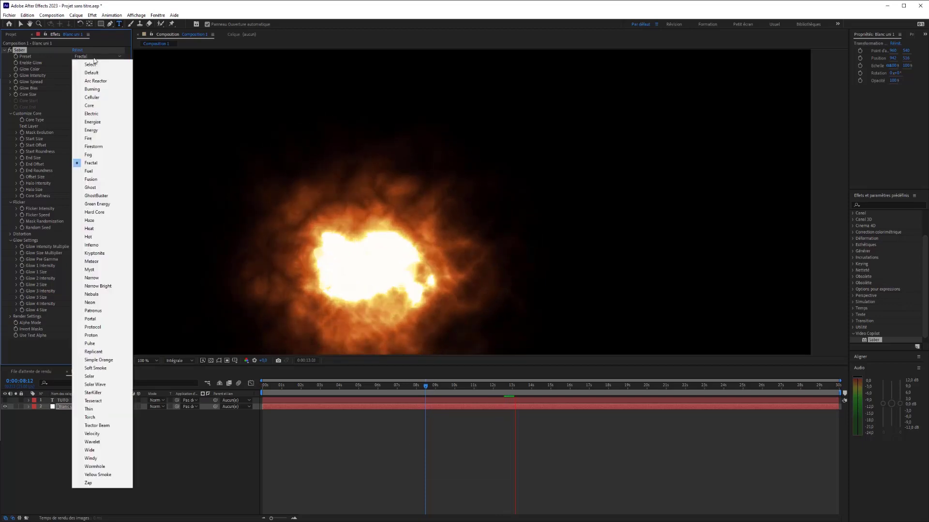
click(103, 145)
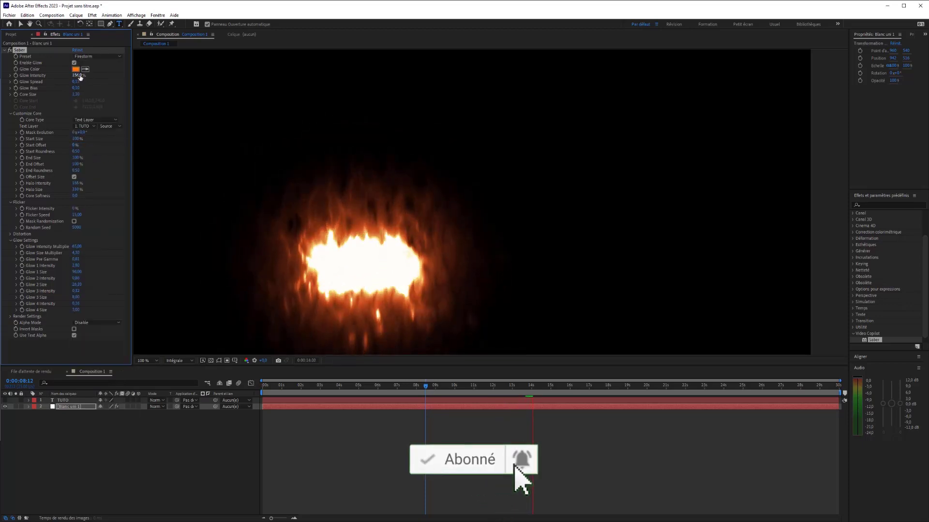
drag(77, 76, 31, 70)
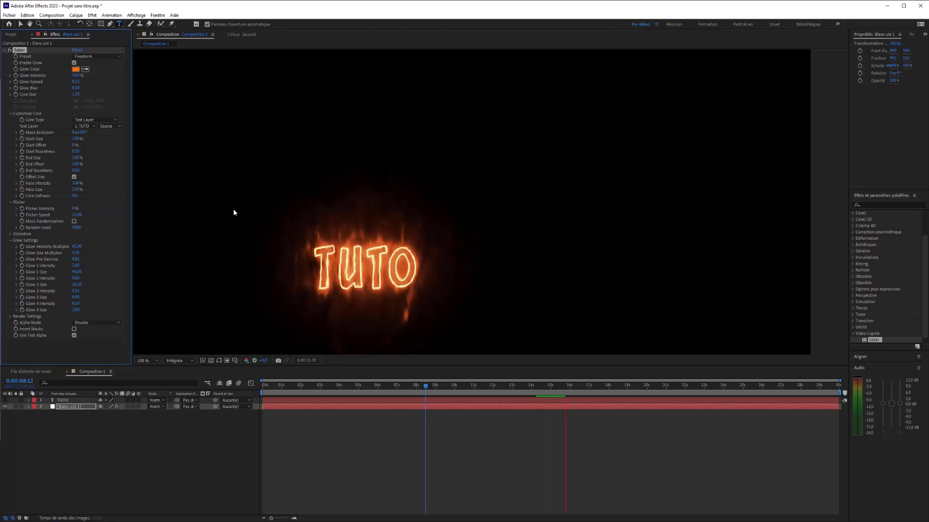
Delete the TUTO text layer from the composition
click(11, 35)
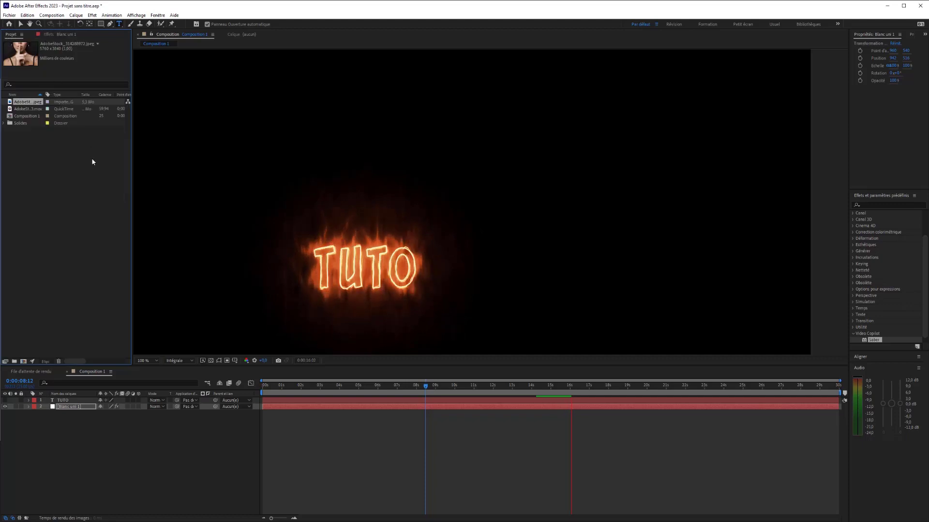
scroll(364, 292, down, 1)
scroll(356, 259, down, 1)
click(355, 259)
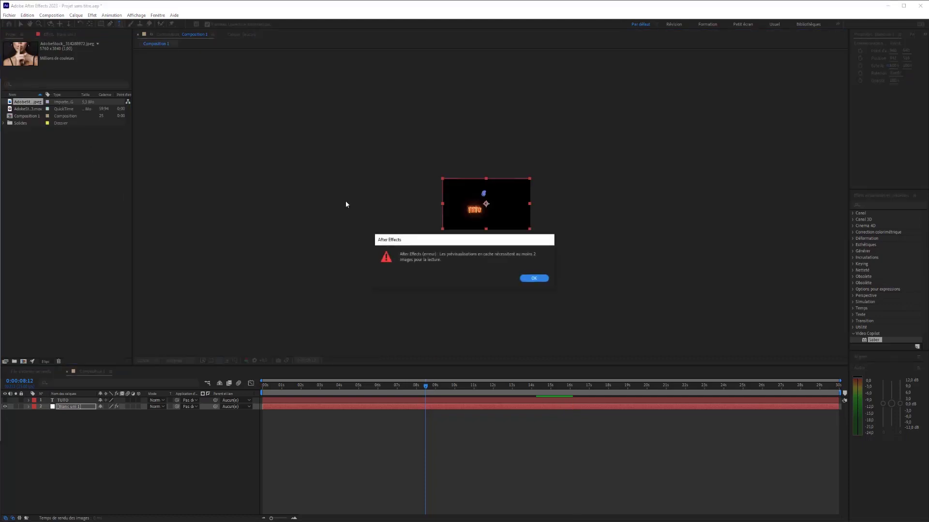
click(534, 278)
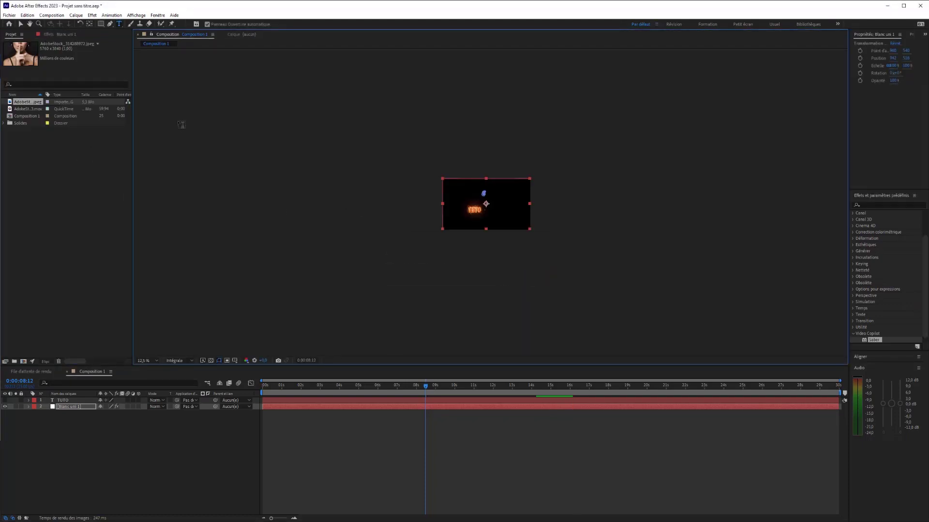
click(68, 401)
click(73, 407)
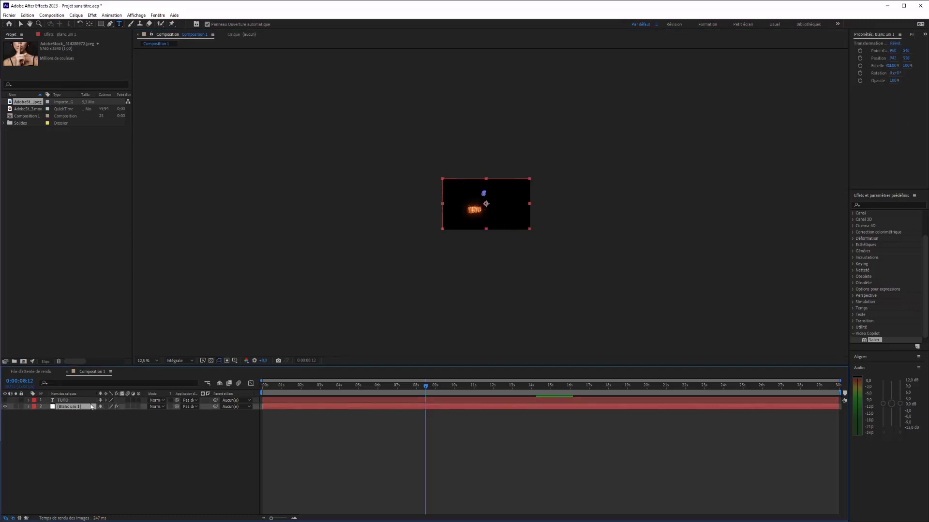
click(65, 401)
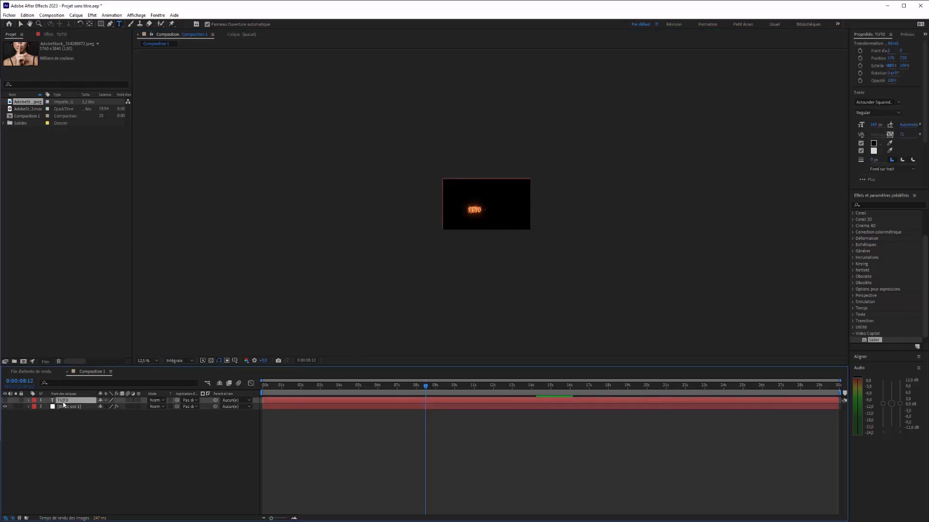
key(Delete)
Add the AdobeStock .mov tattoo clip to the composition and move the current time to 0:00:04:04
drag(39, 110, 486, 203)
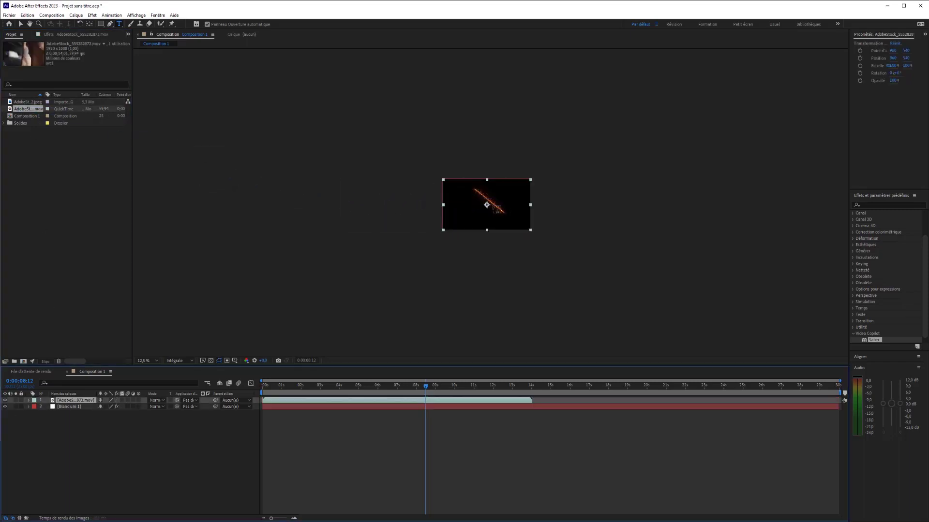
key(period)
key(period)
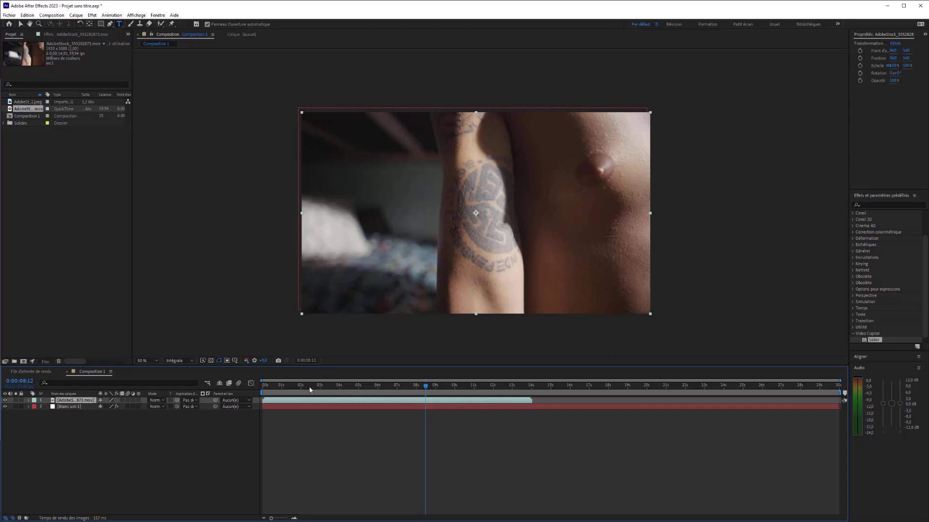
drag(308, 386, 342, 404)
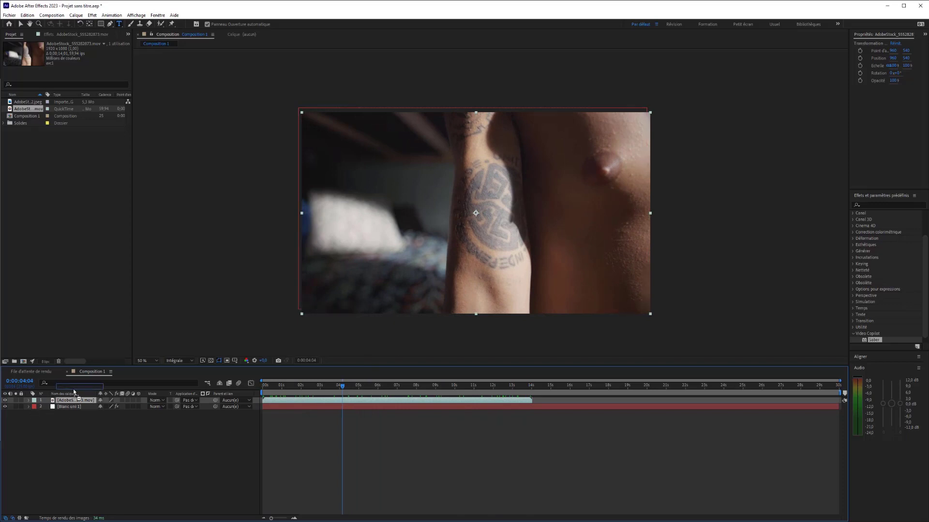
Place the Saber solid above the video layer and set its Core Type to Layer Masks
click(63, 407)
drag(70, 395, 71, 398)
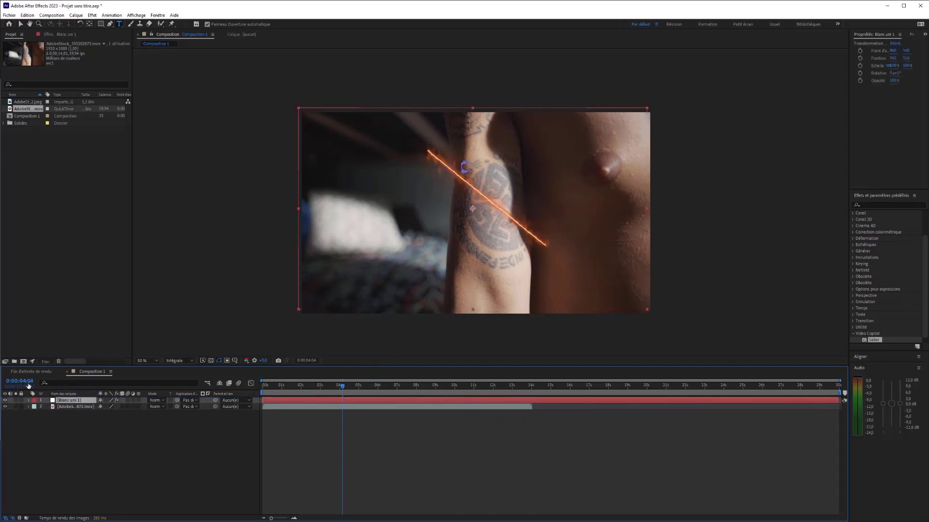
click(48, 34)
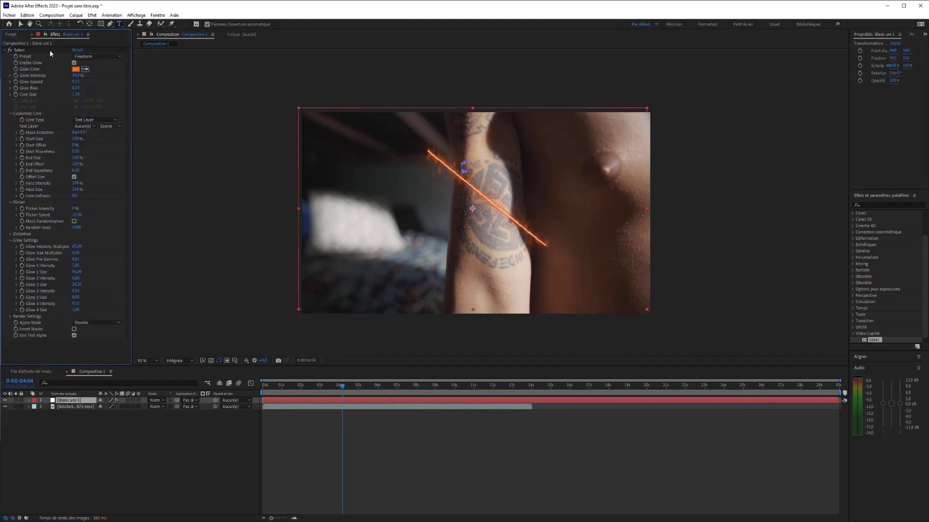
click(98, 122)
click(91, 135)
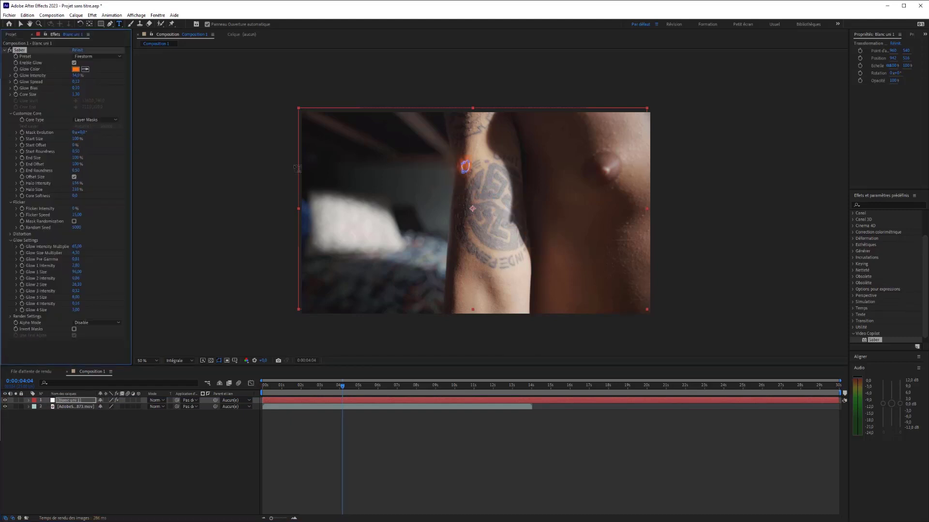